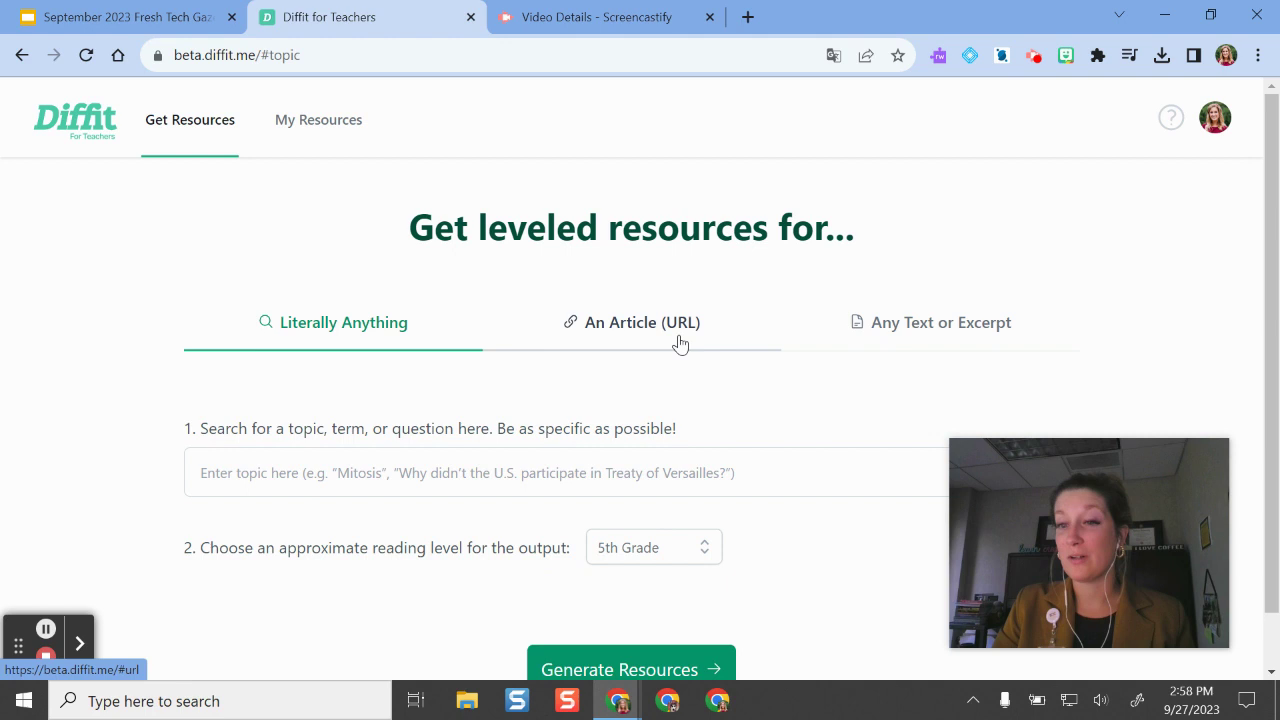
Step: Look at the pasted-text input option, then switch back to searching by topic
left_click(916, 335)
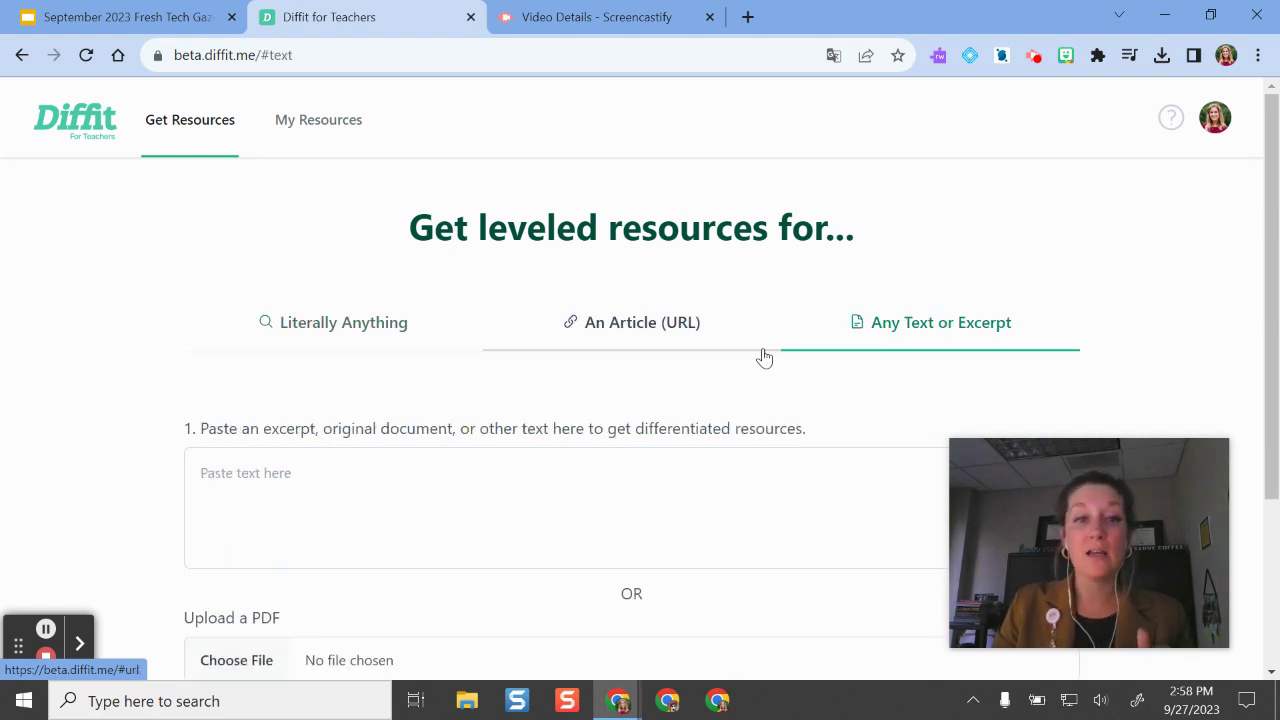
scroll(740, 358, "down", 2)
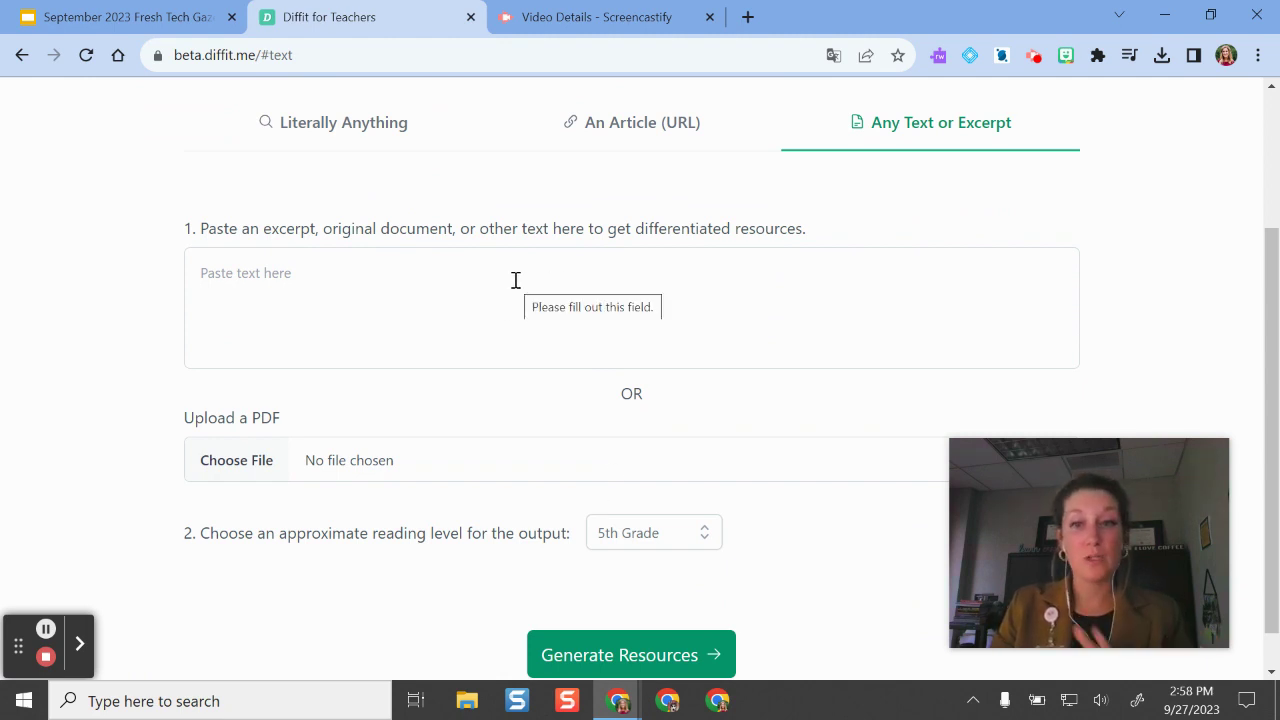
scroll(523, 294, "up", 2)
left_click(397, 334)
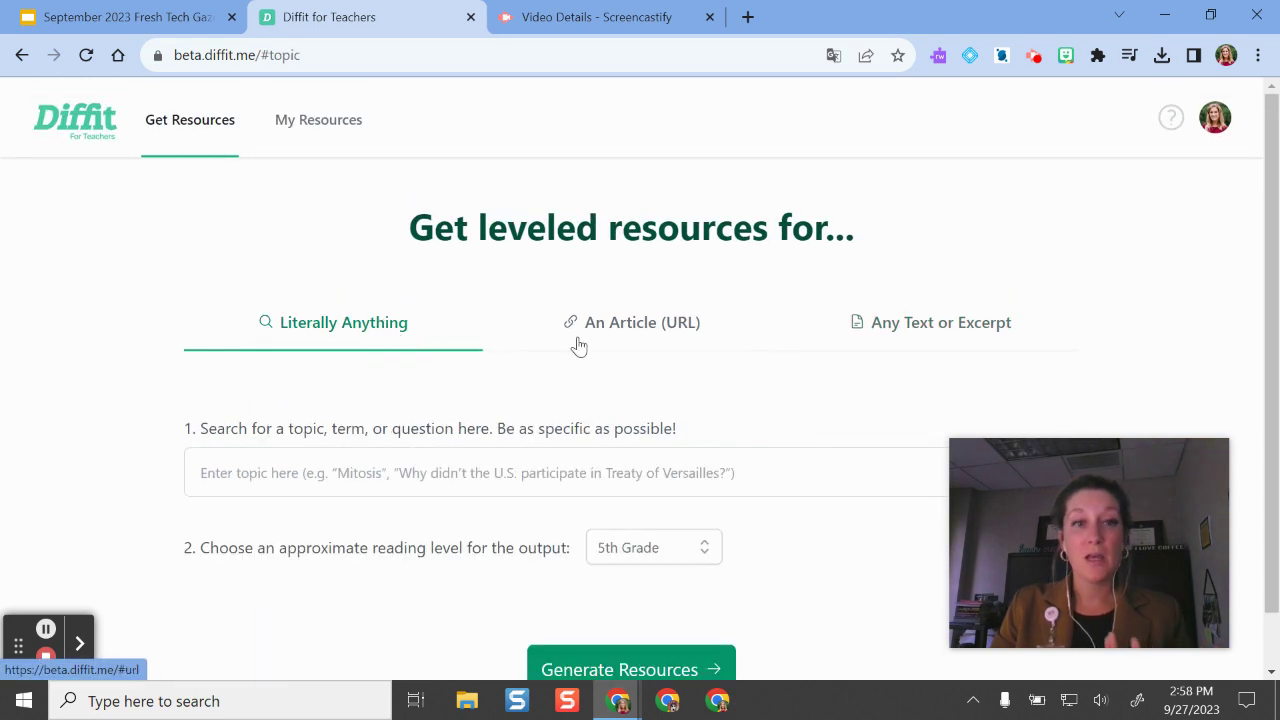
scroll(648, 349, "down", 1)
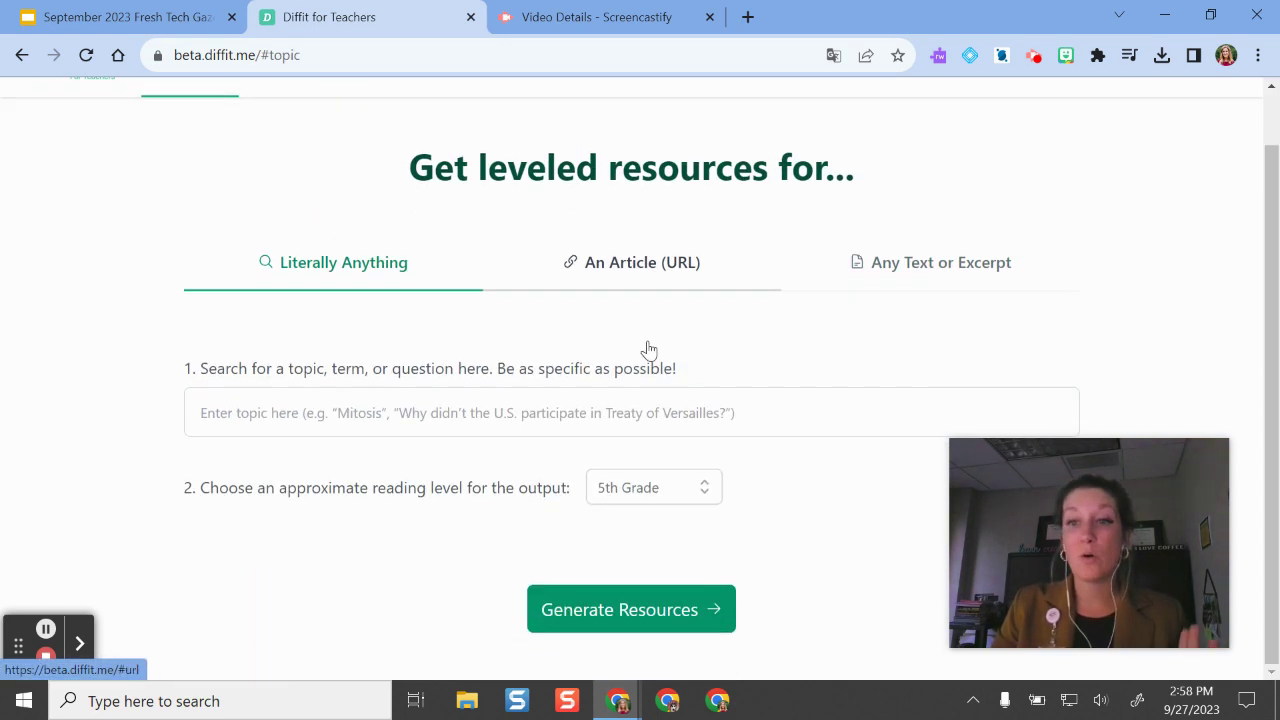
Step: Generate a 7th Grade packet for the topic 'Treaty of Versailles'
left_click(576, 415)
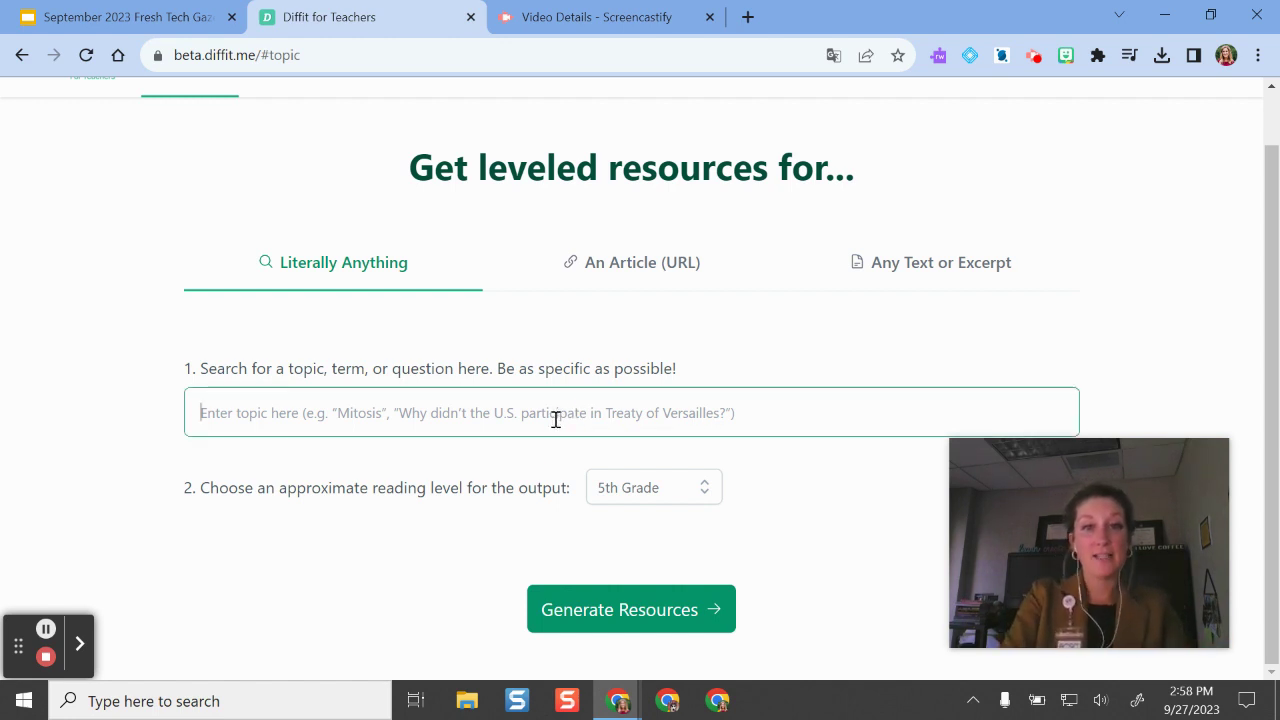
type("Treaty of Versailles")
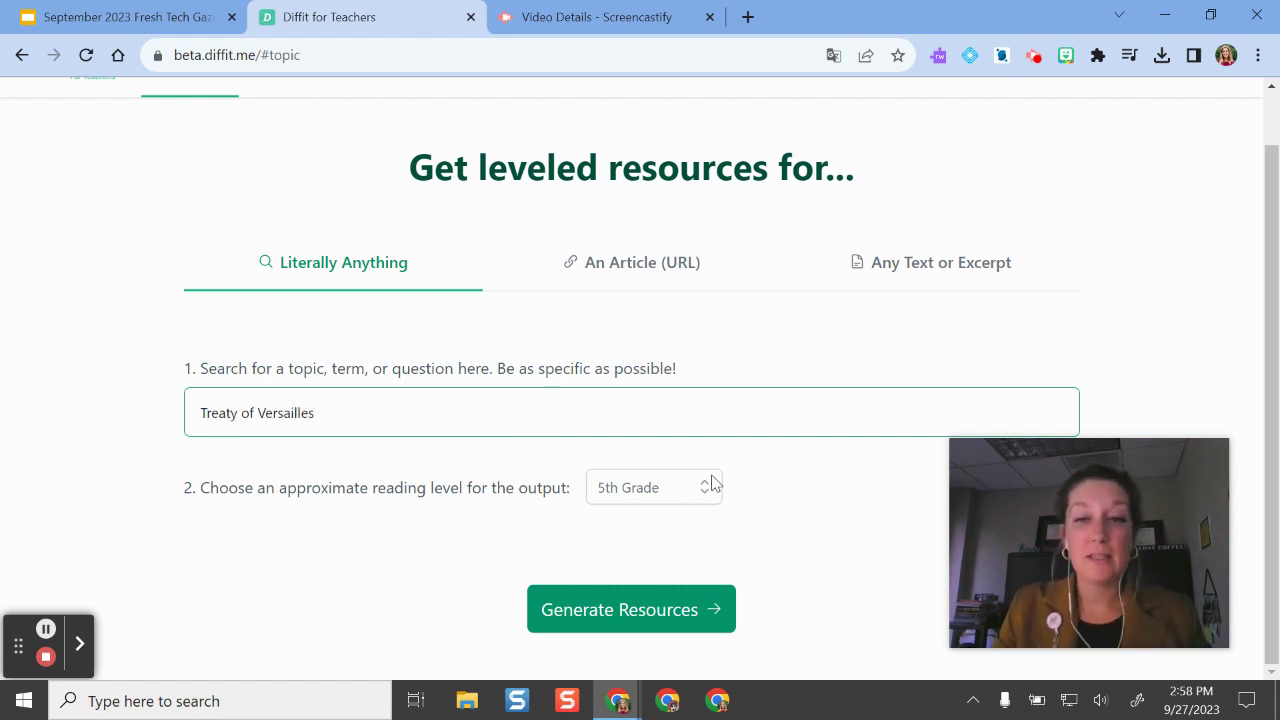
left_click(702, 486)
scroll(660, 560, "down", 2)
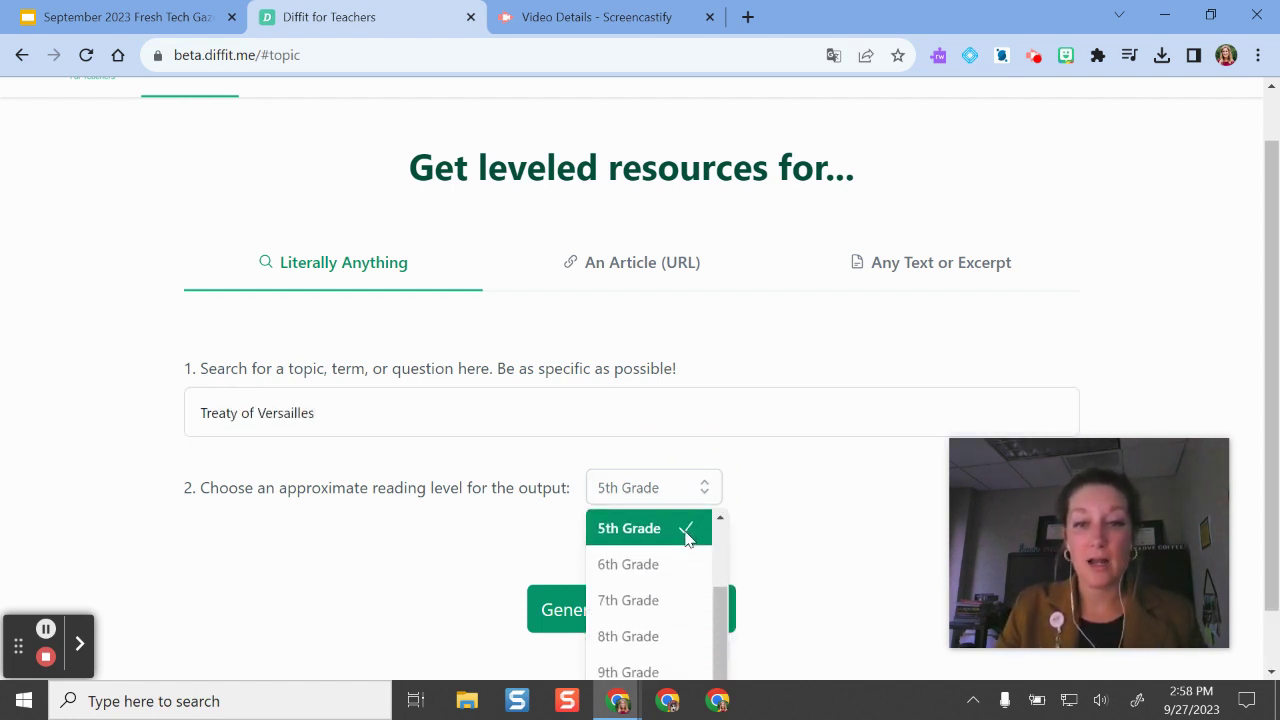
left_click(634, 592)
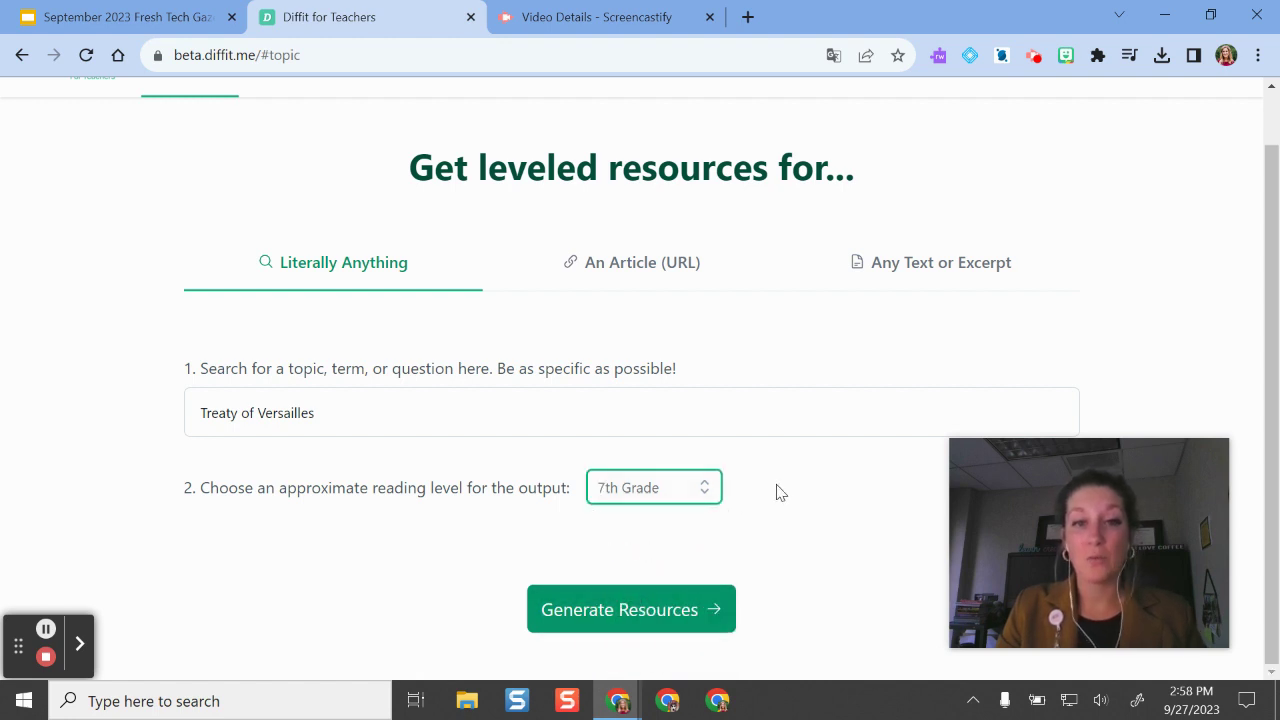
left_click(666, 604)
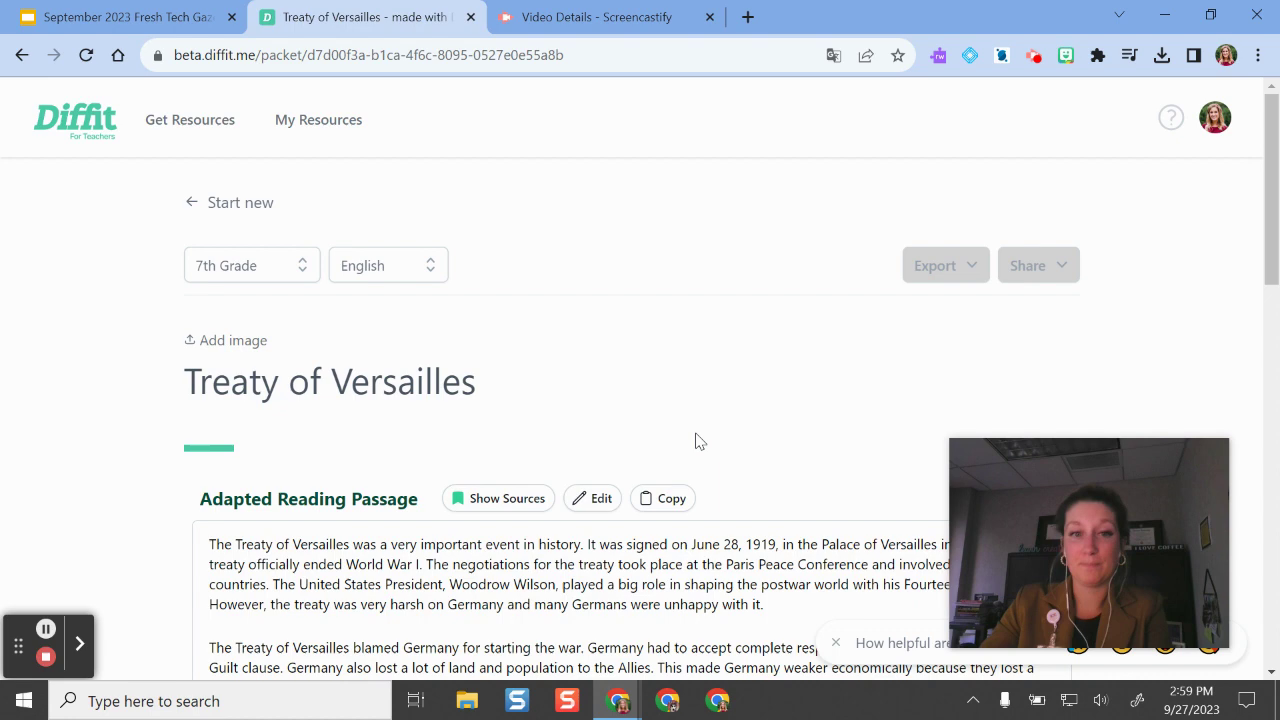
left_click_drag(1128, 553, 1156, 157)
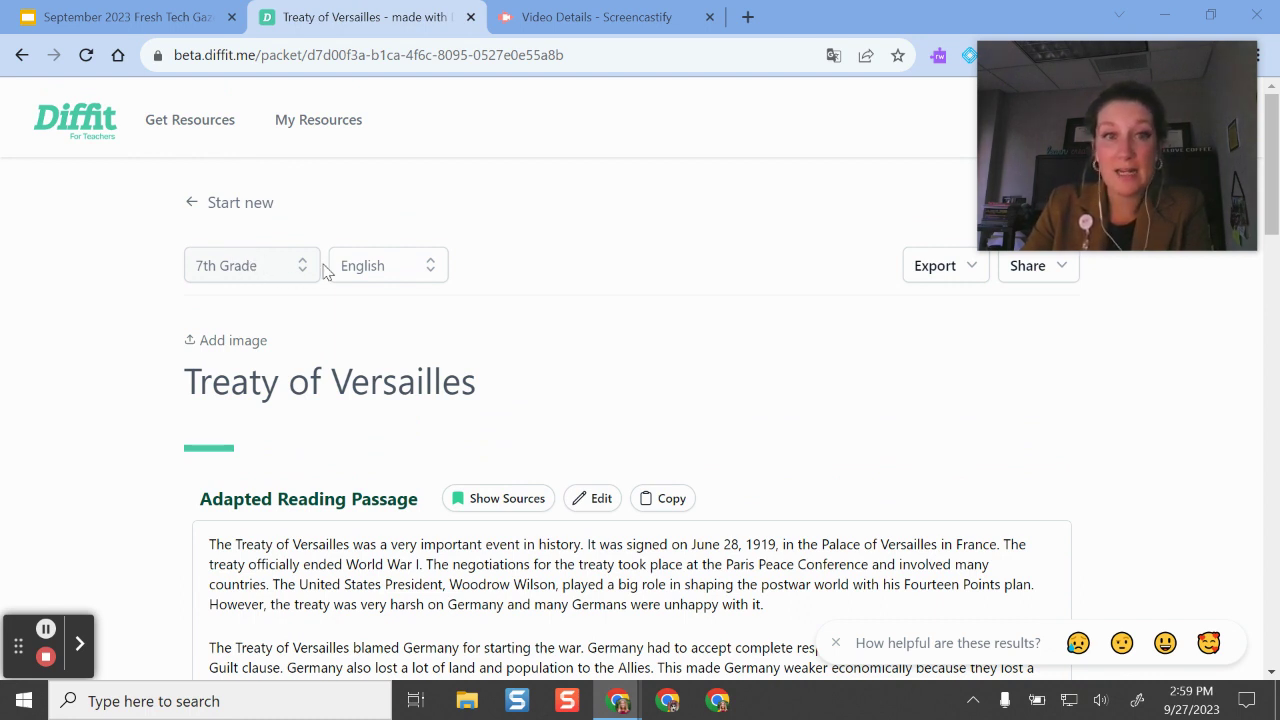
left_click(376, 268)
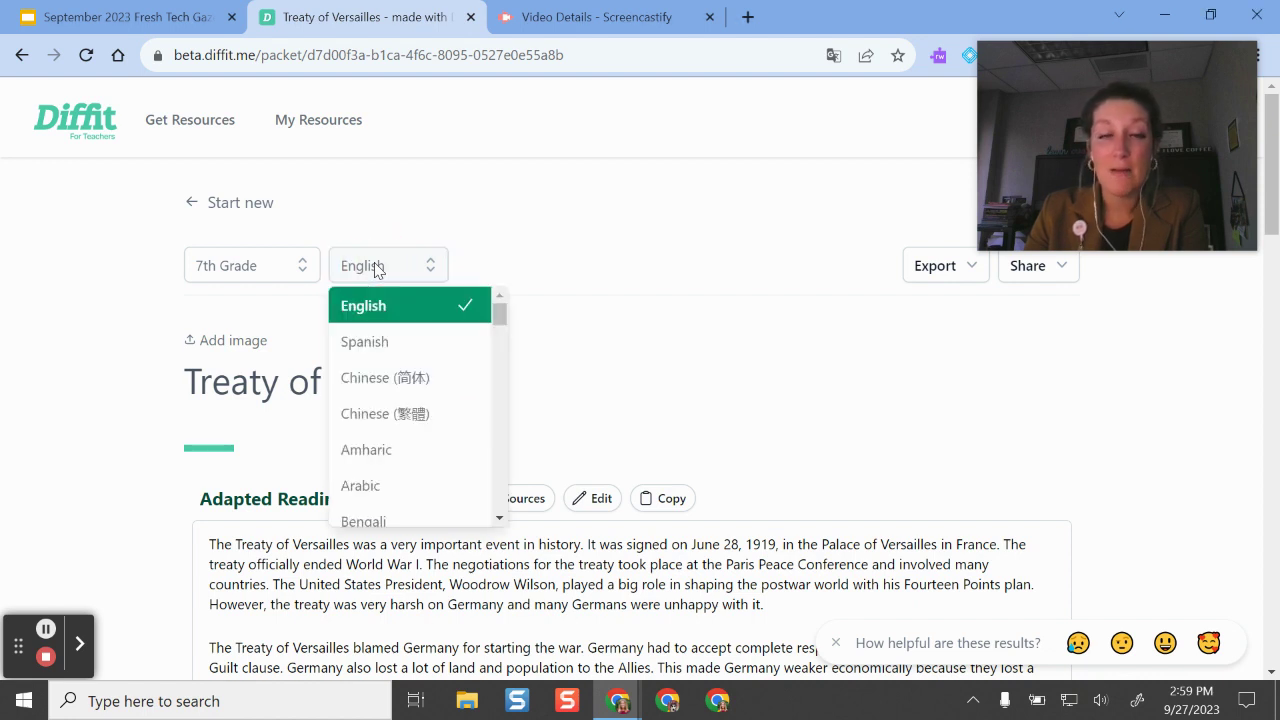
left_click(675, 349)
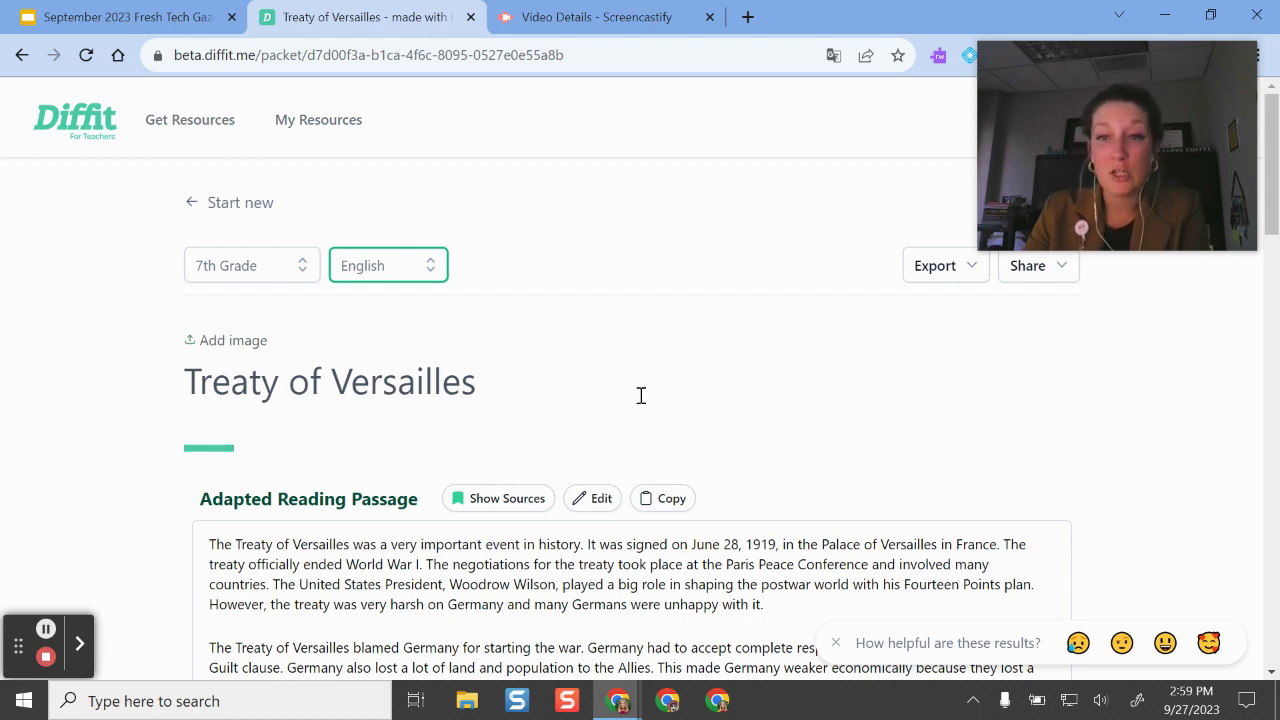
scroll(660, 392, "down", 1)
scroll(640, 395, "up", 1)
scroll(651, 371, "down", 2)
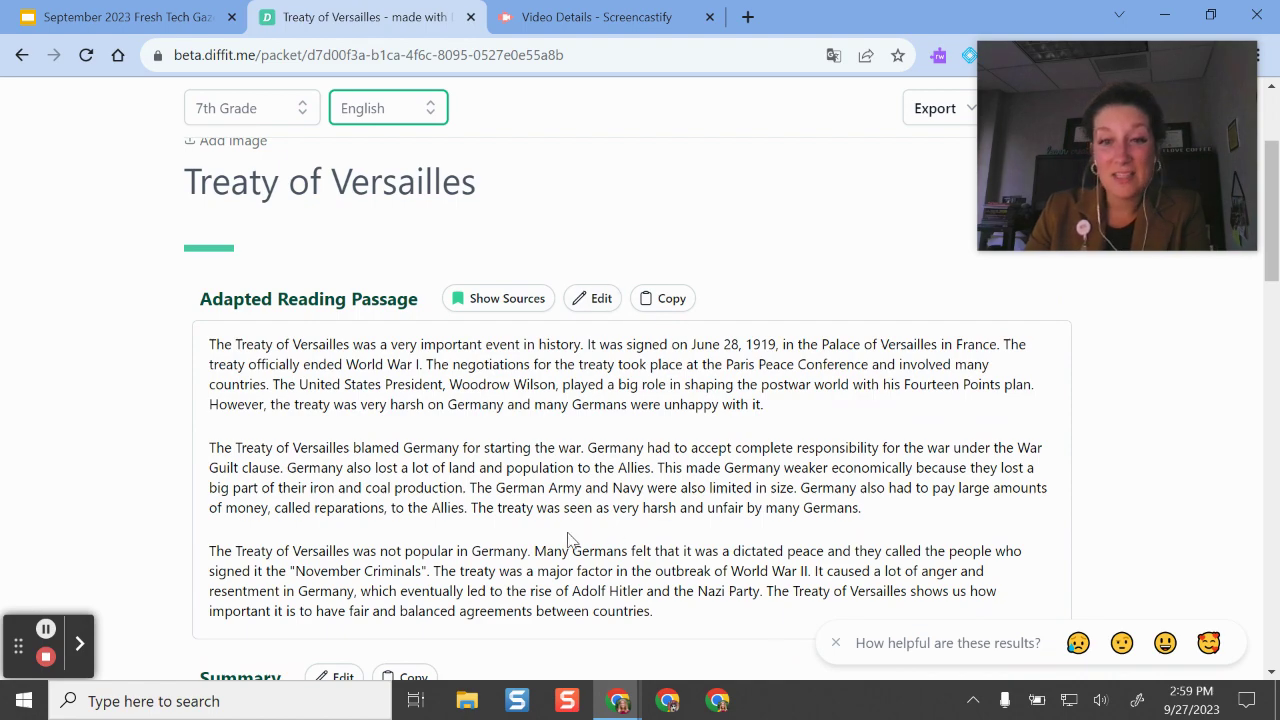
left_click_drag(534, 551, 546, 551)
scroll(369, 331, "down", 3)
scroll(369, 331, "up", 3)
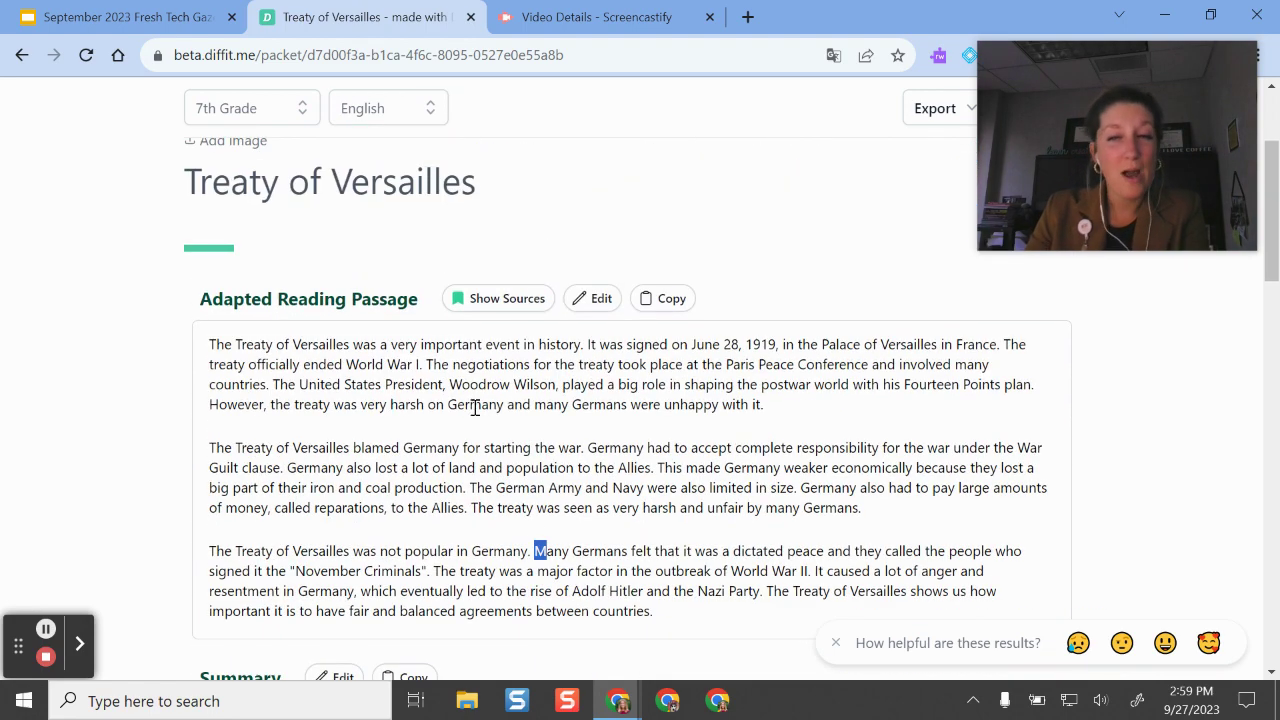
left_click_drag(1077, 179, 680, 146)
scroll(697, 478, "down", 4)
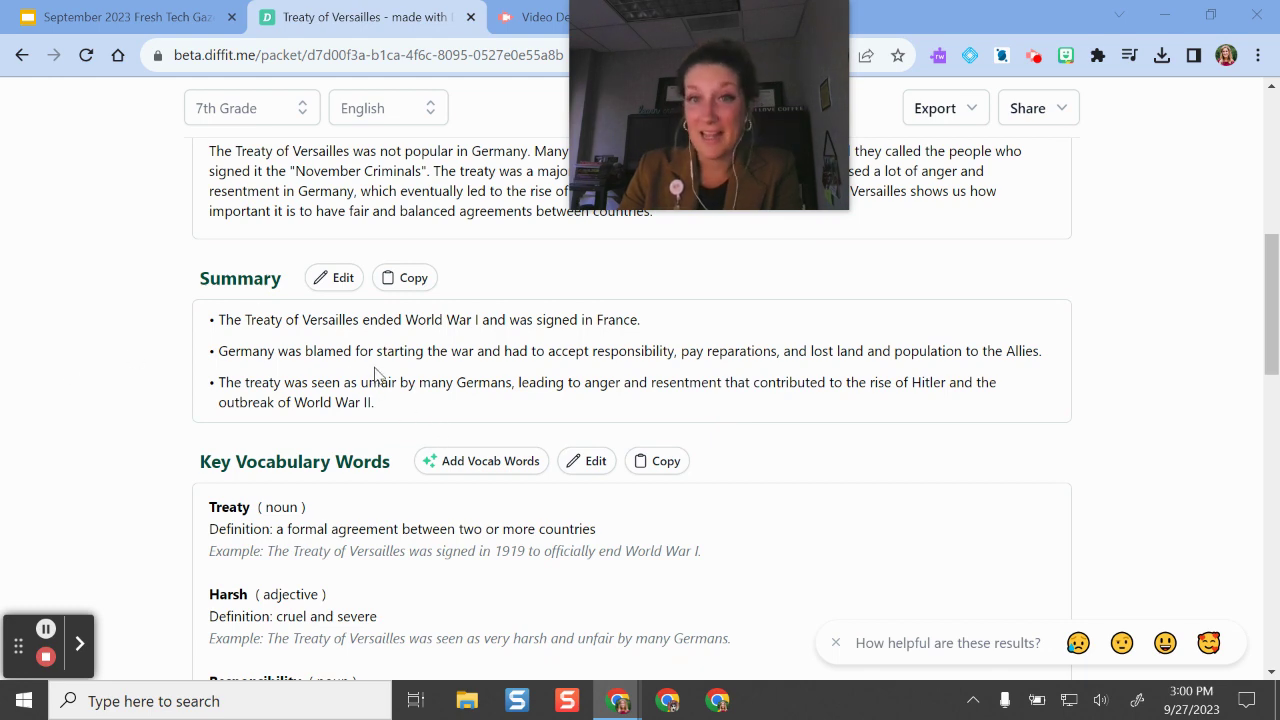
scroll(385, 372, "down", 1)
scroll(323, 277, "down", 3)
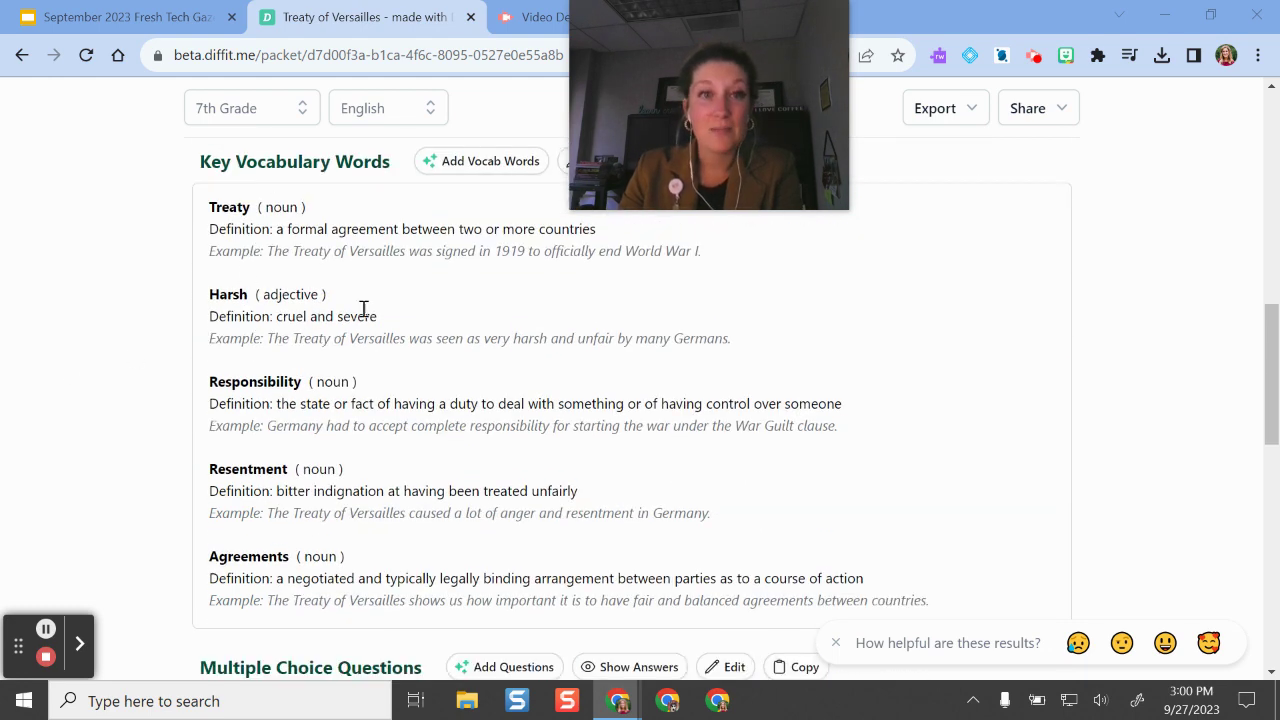
scroll(430, 300, "up", 1)
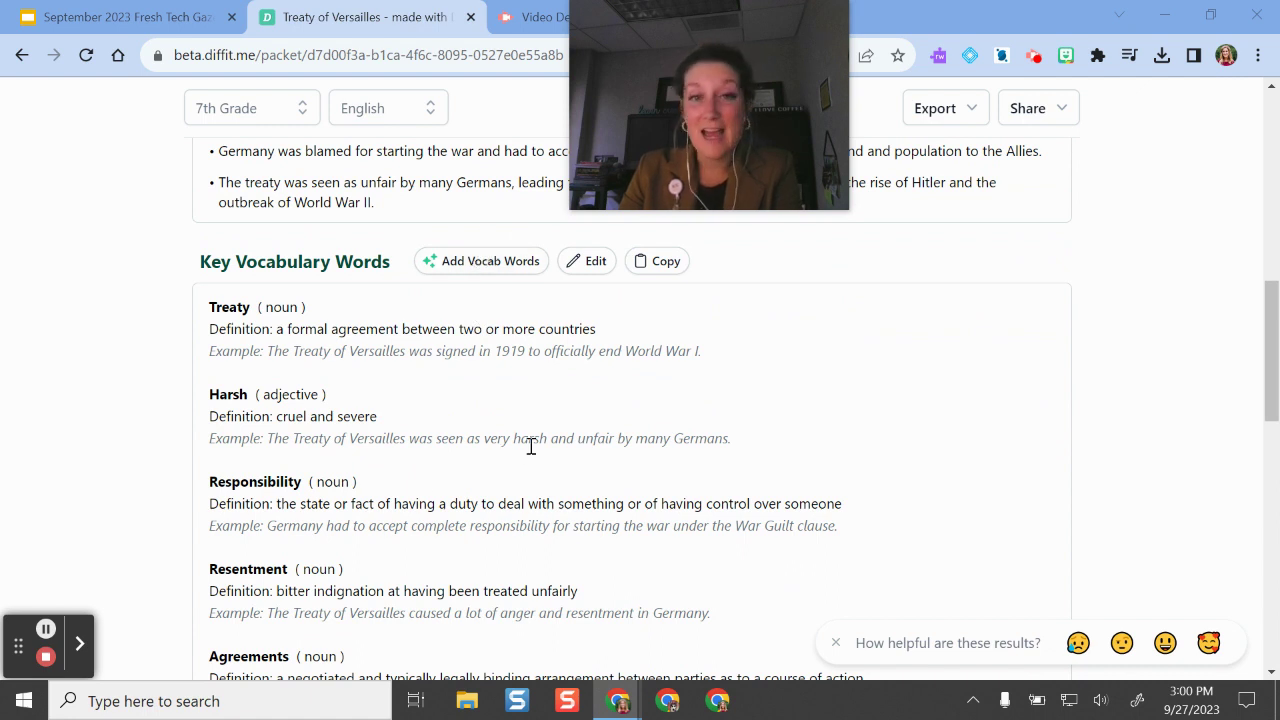
scroll(503, 397, "down", 3)
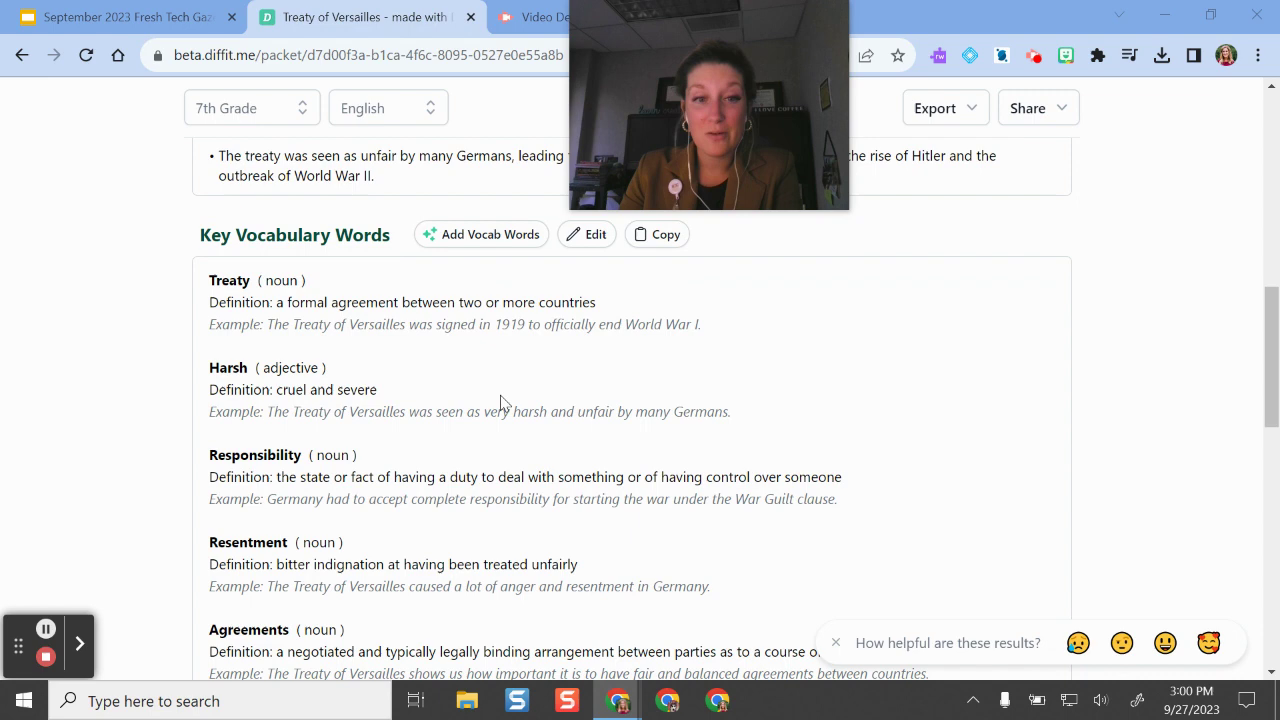
scroll(493, 382, "down", 2)
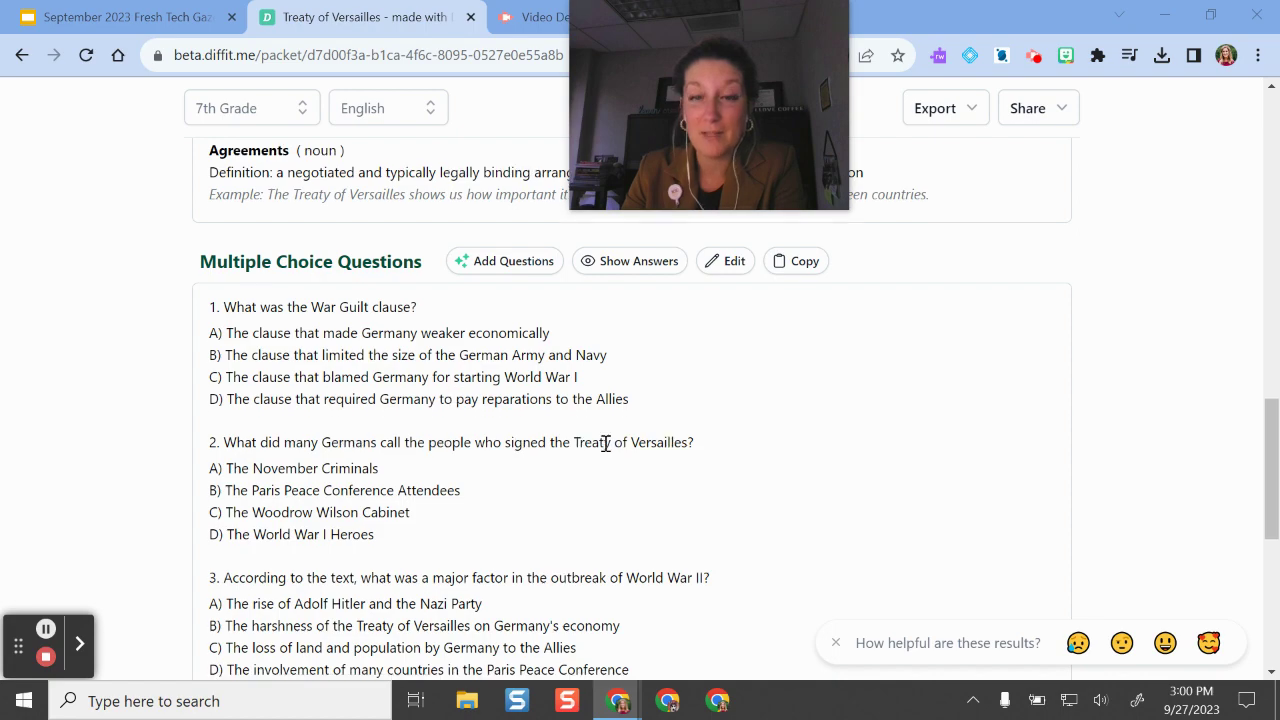
scroll(600, 440, "down", 2)
scroll(570, 320, "up", 4)
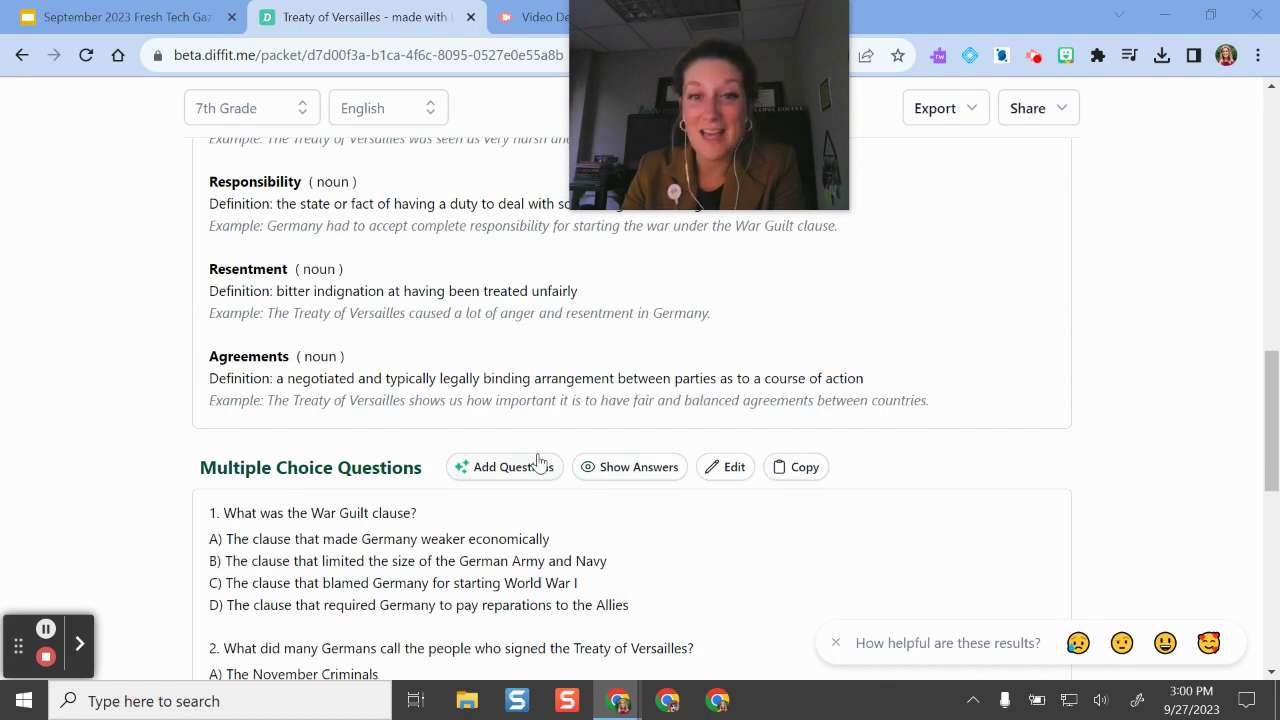
scroll(550, 455, "down", 5)
scroll(455, 275, "down", 2)
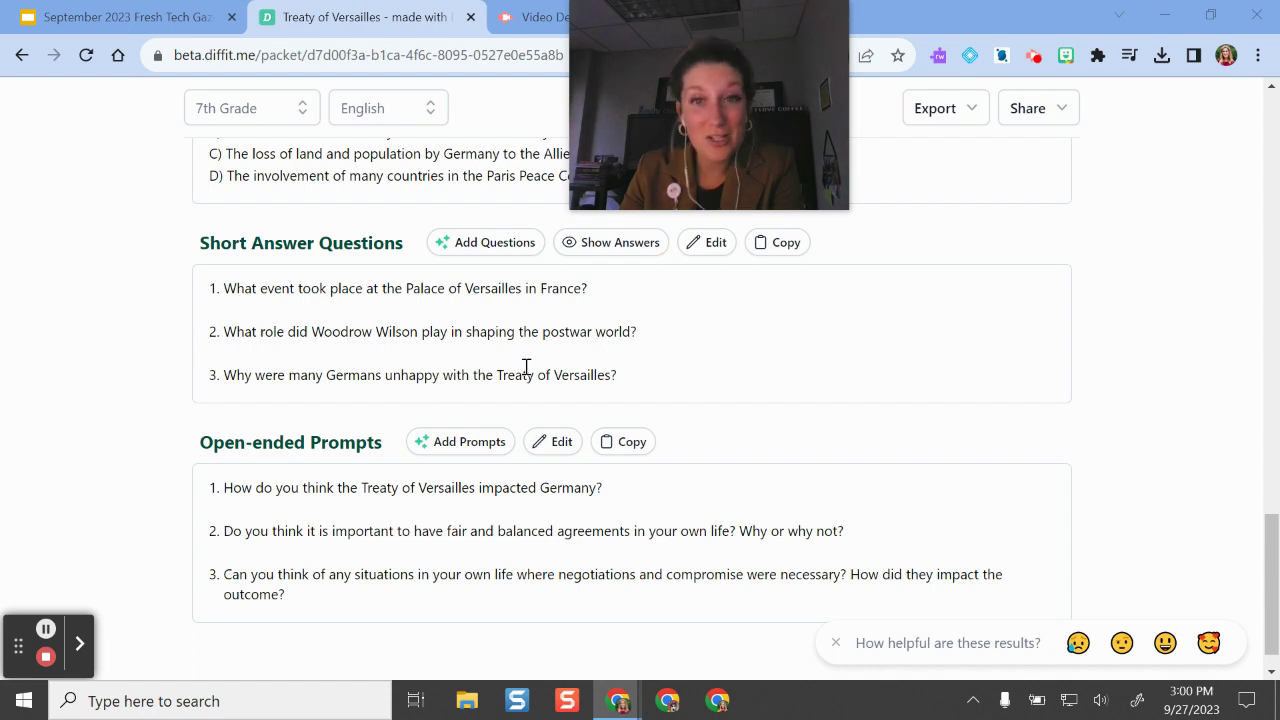
scroll(475, 288, "down", 1)
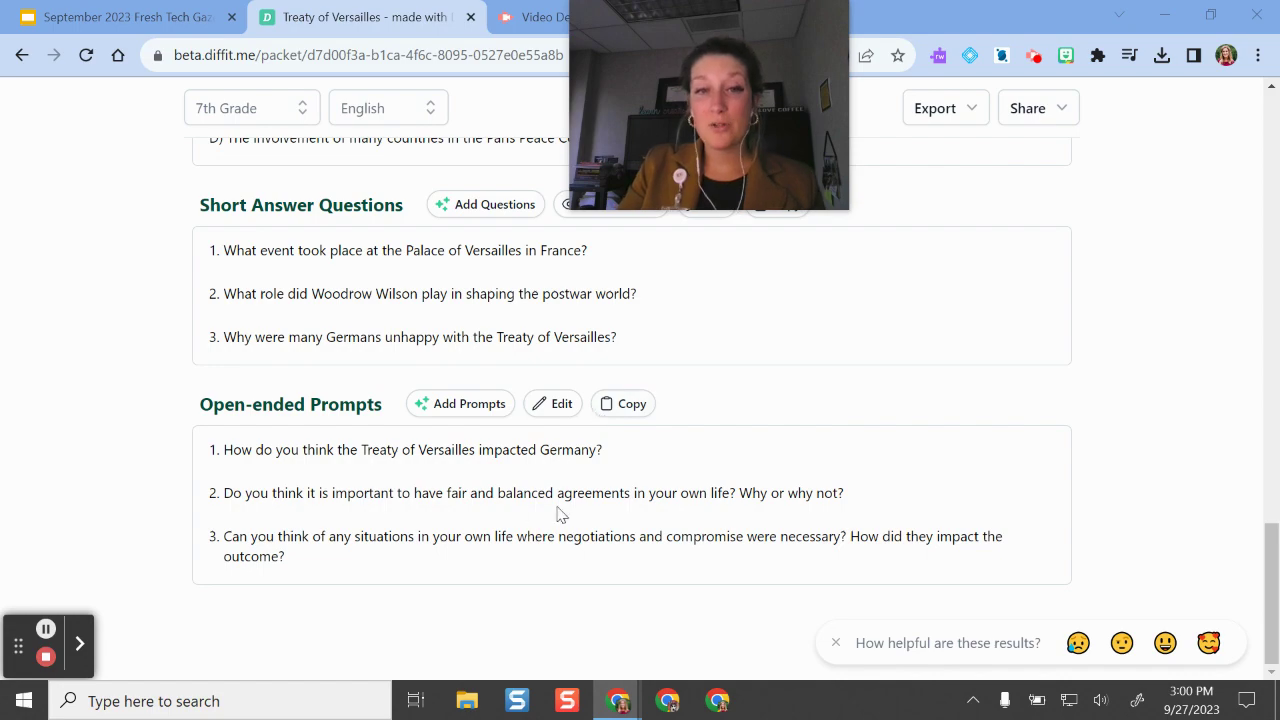
scroll(600, 471, "up", 2)
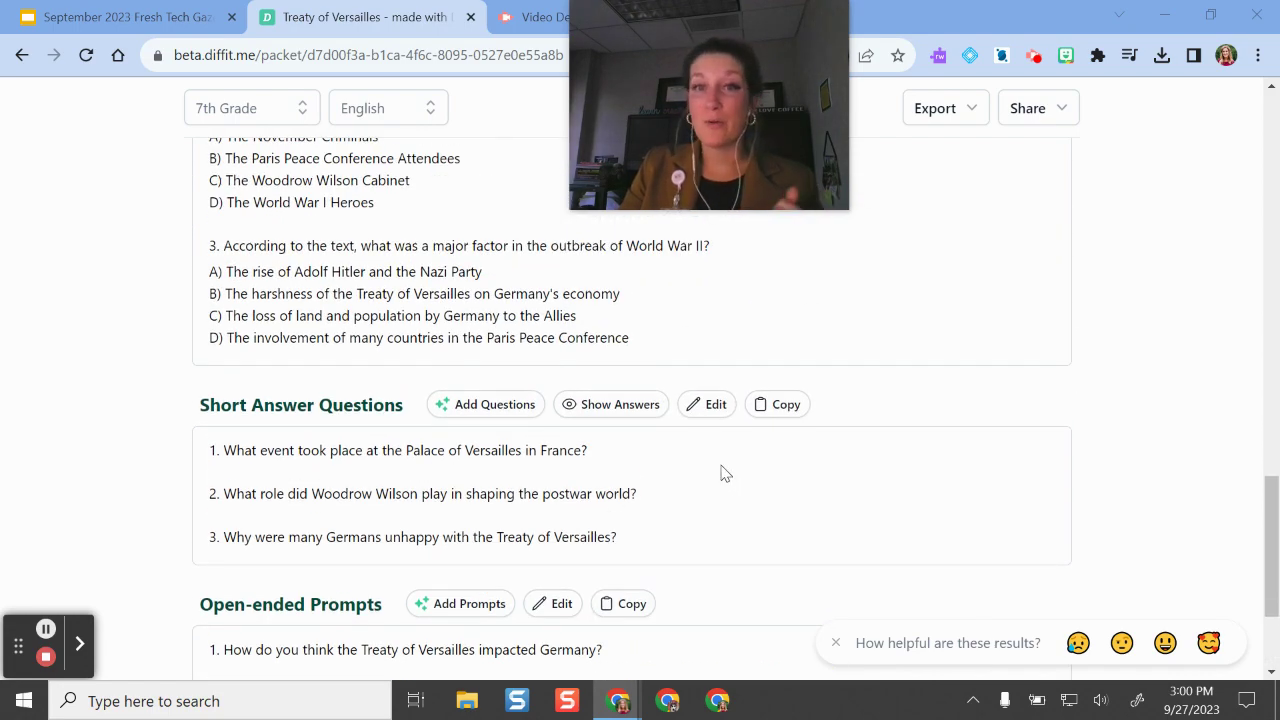
scroll(724, 473, "up", 15)
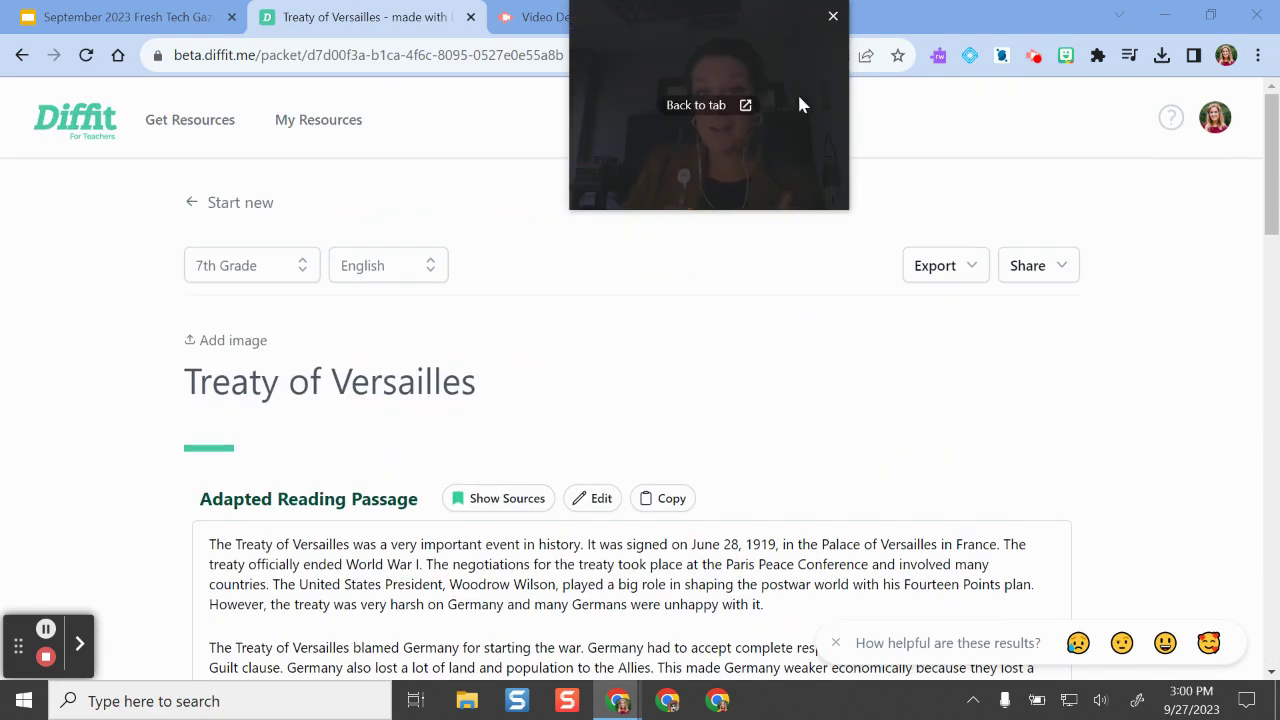
left_click_drag(800, 104, 336, 148)
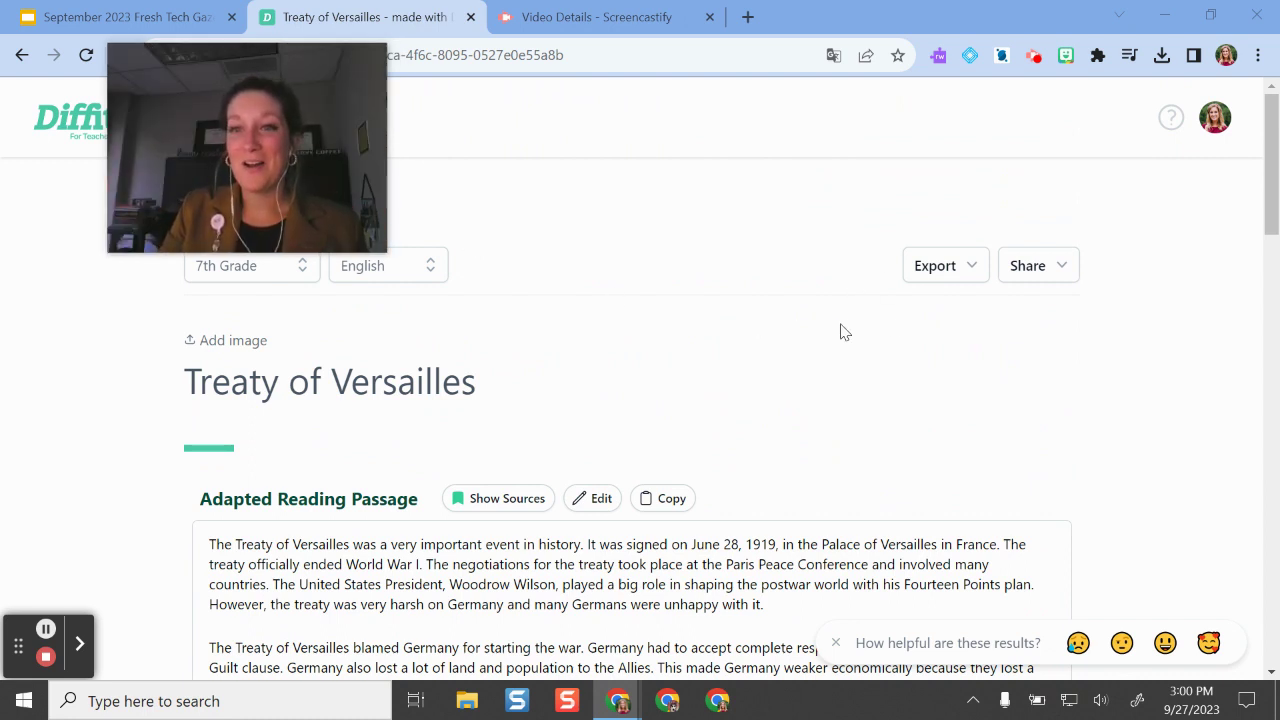
left_click(1066, 266)
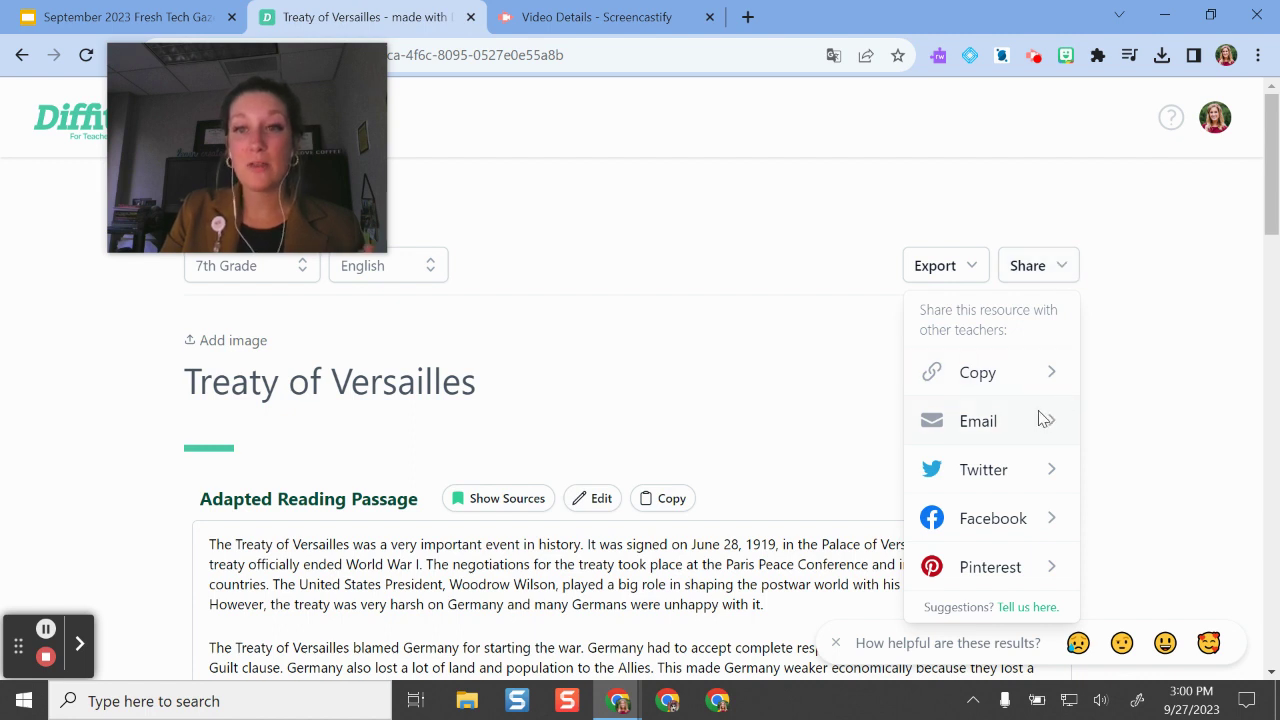
left_click(1150, 343)
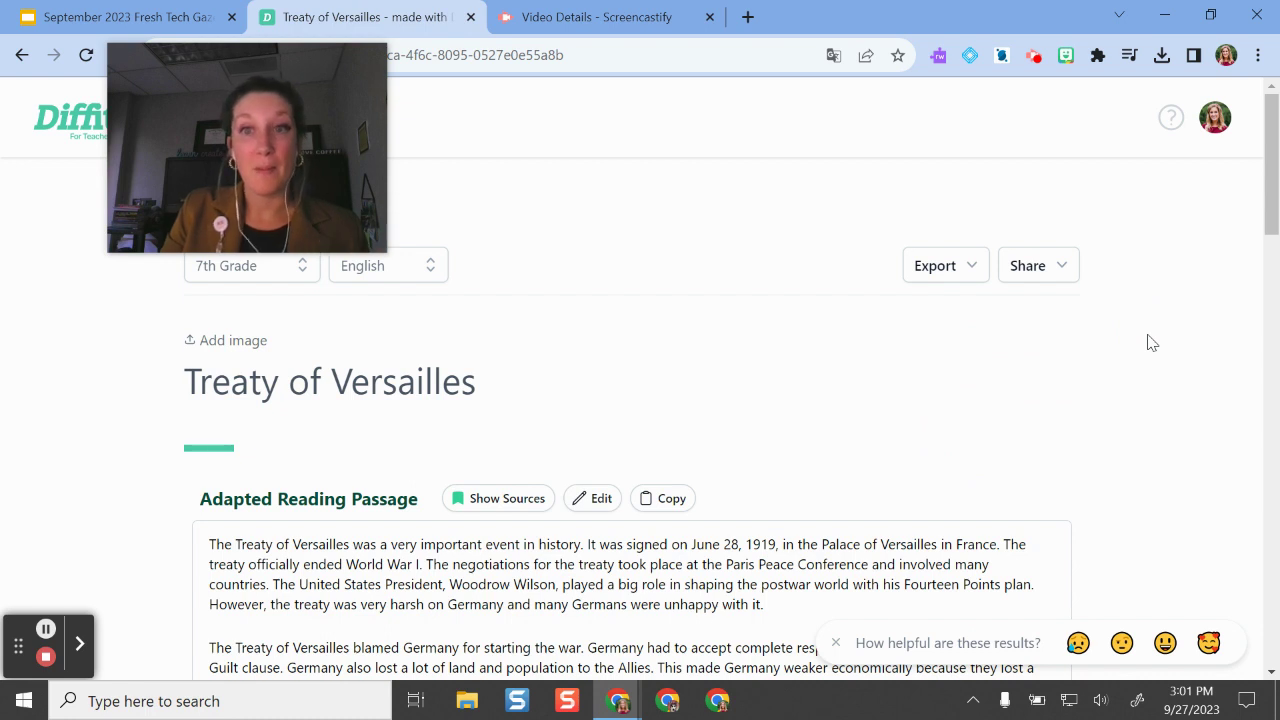
left_click(947, 270)
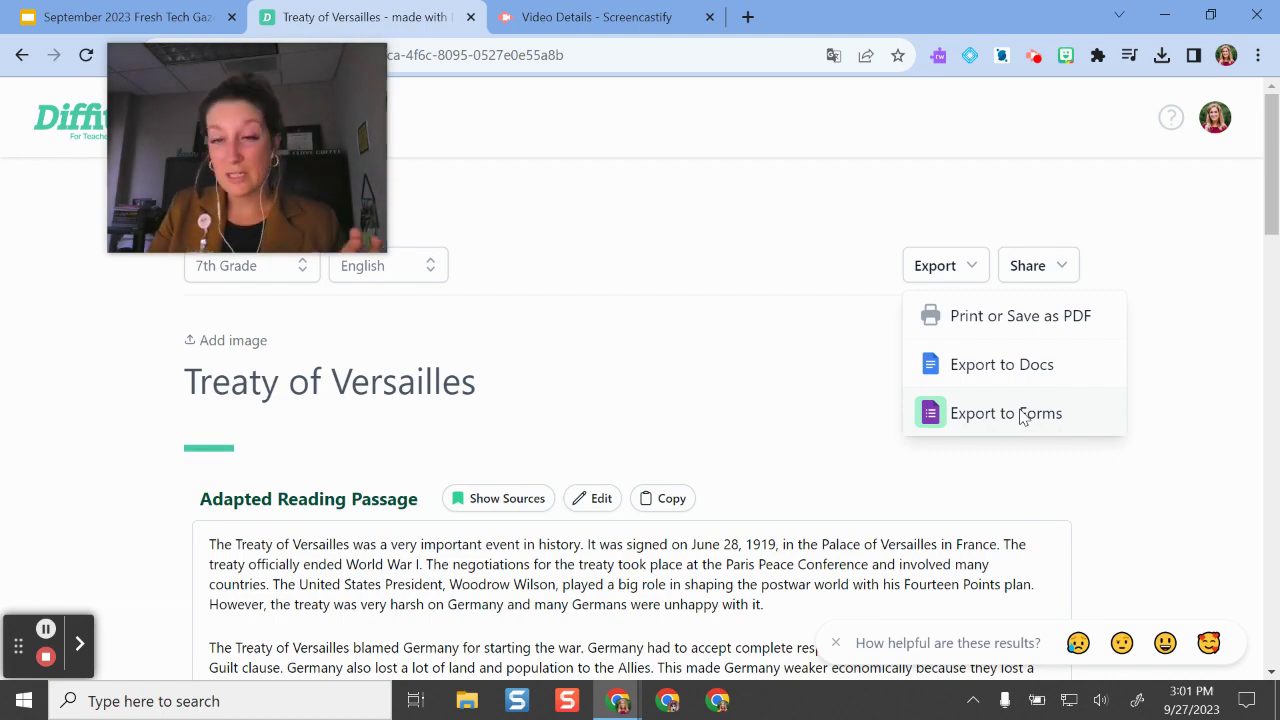
scroll(1022, 417, "down", 15)
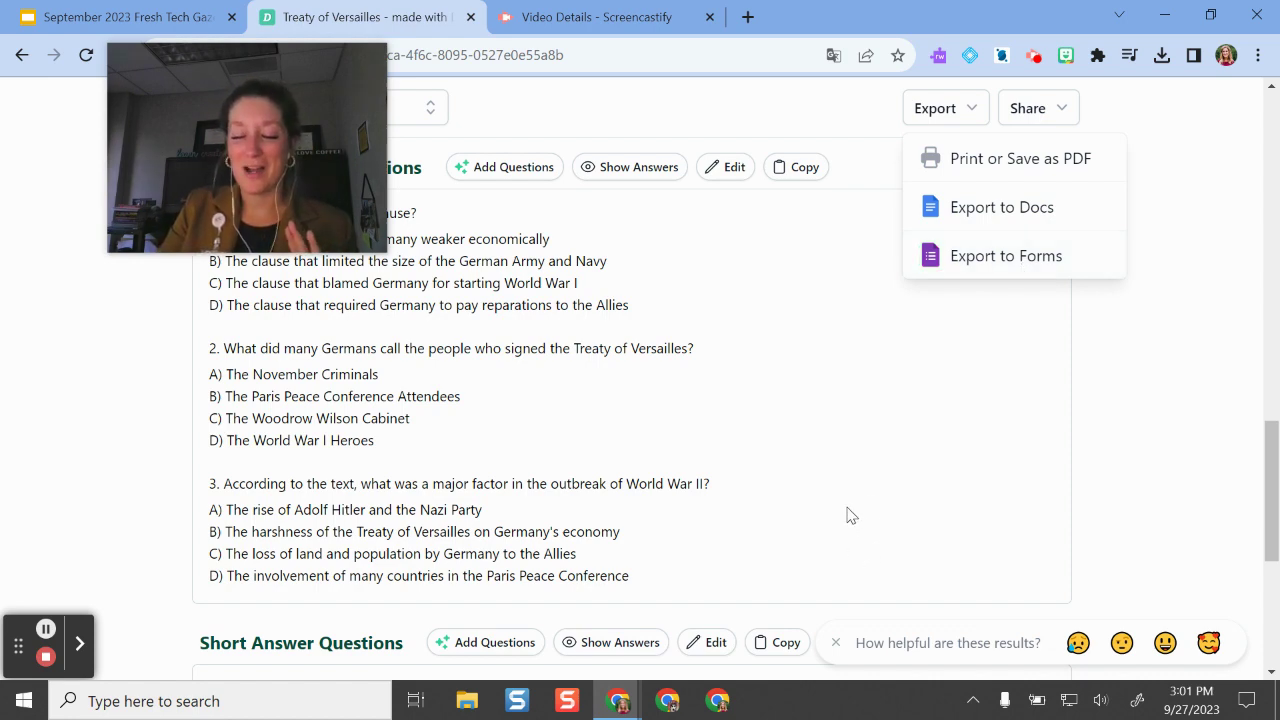
scroll(847, 515, "down", 5)
scroll(691, 383, "up", 10)
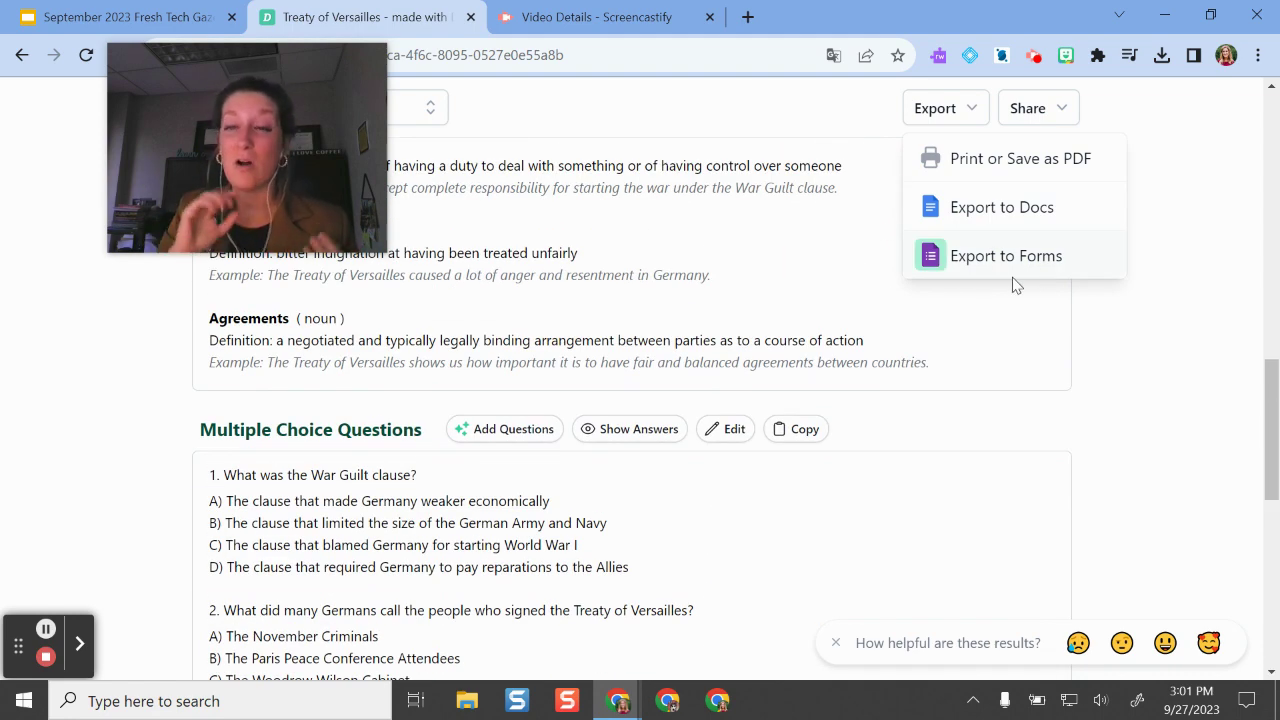
Step: Export to Google Forms without Open-ended Prompts, Short Answer Questions or Title Image
left_click(1006, 258)
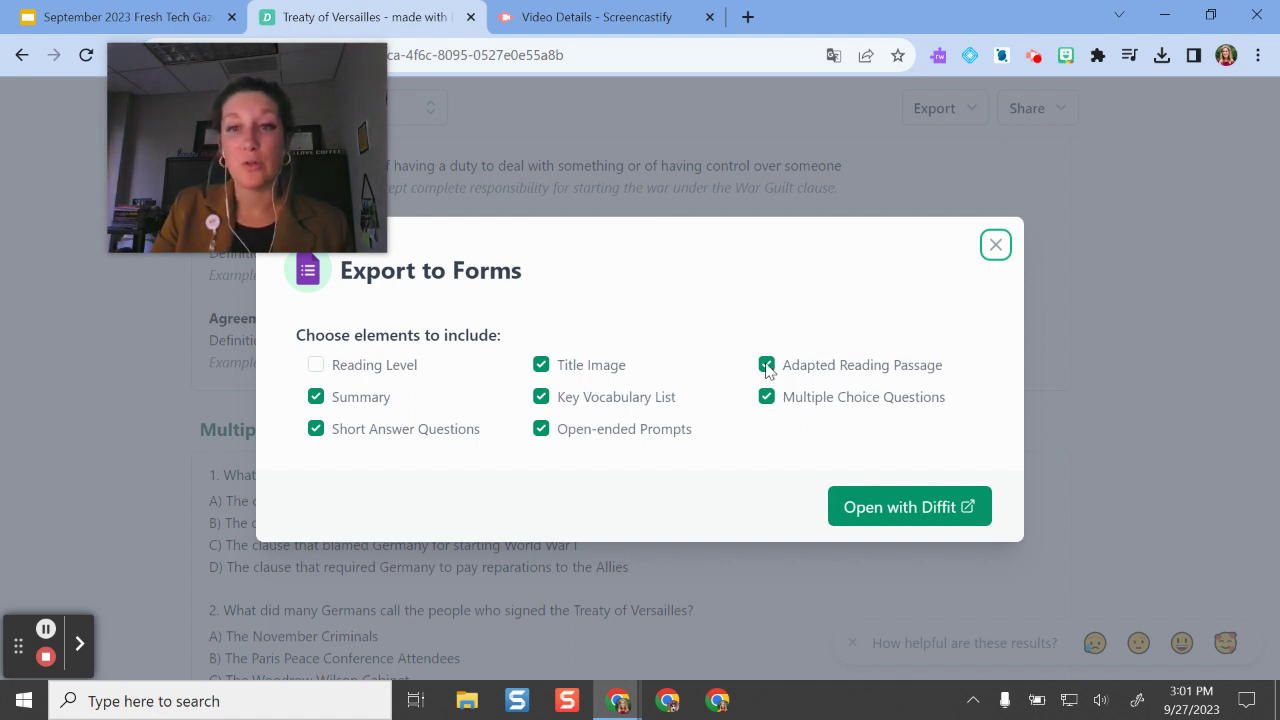
left_click(546, 433)
left_click(316, 428)
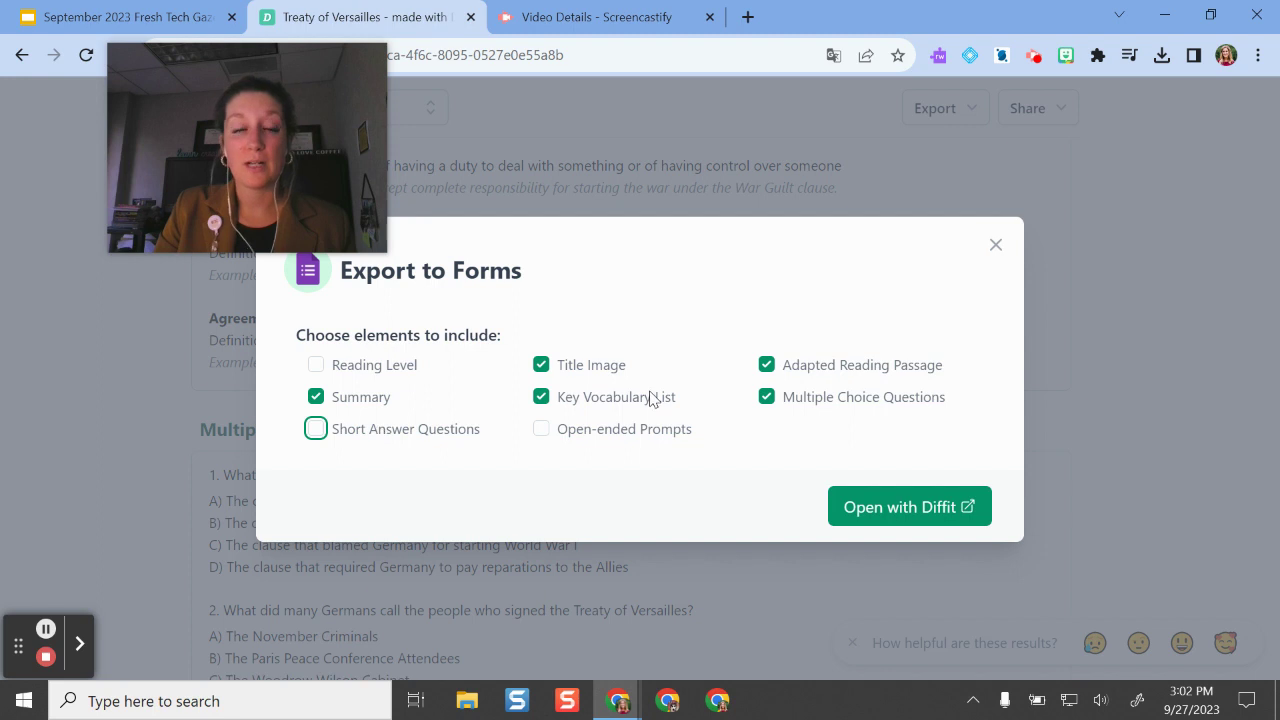
left_click(543, 363)
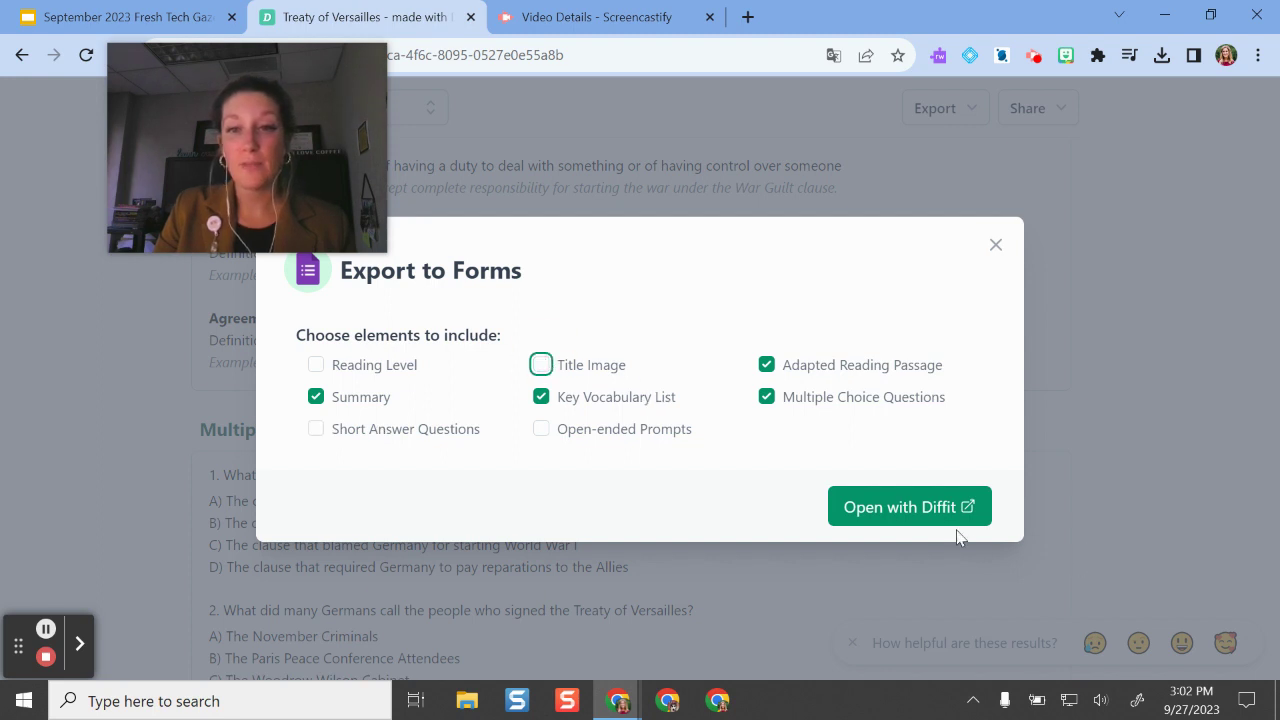
left_click(930, 508)
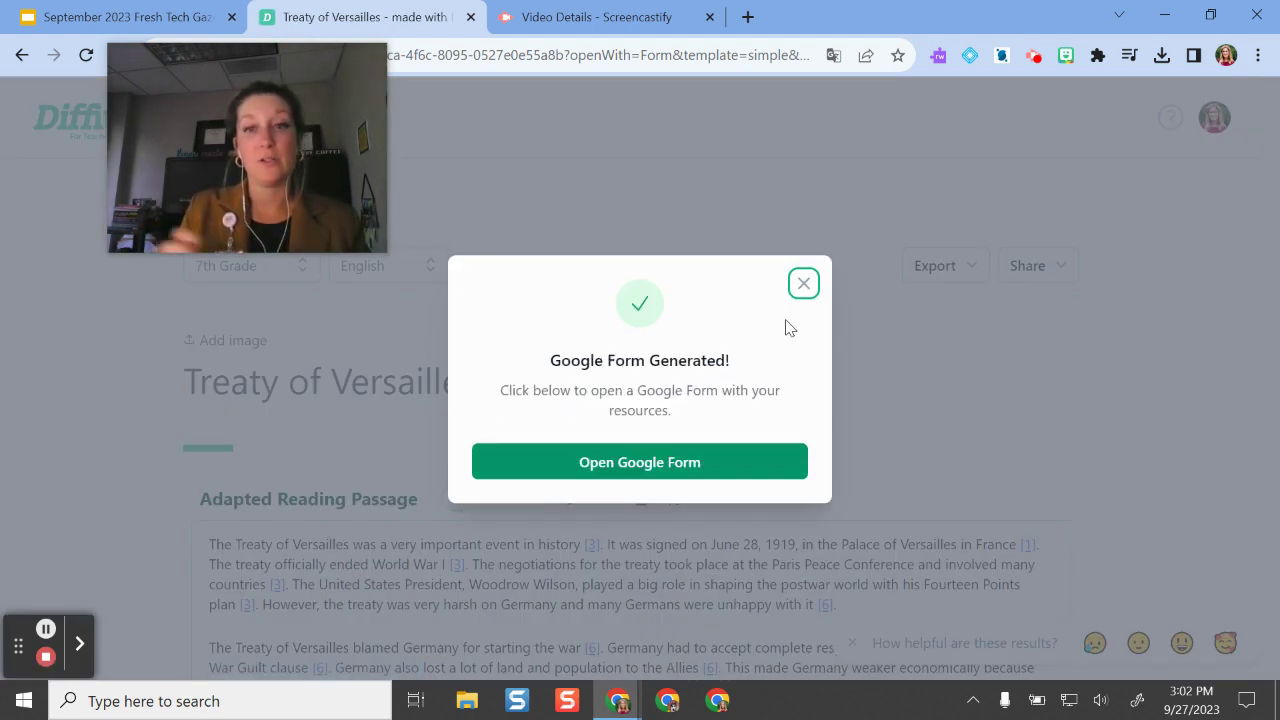
Step: Open the newly generated Google Form in its own tab, then return to the Diffit packet
mouse_move(376, 163)
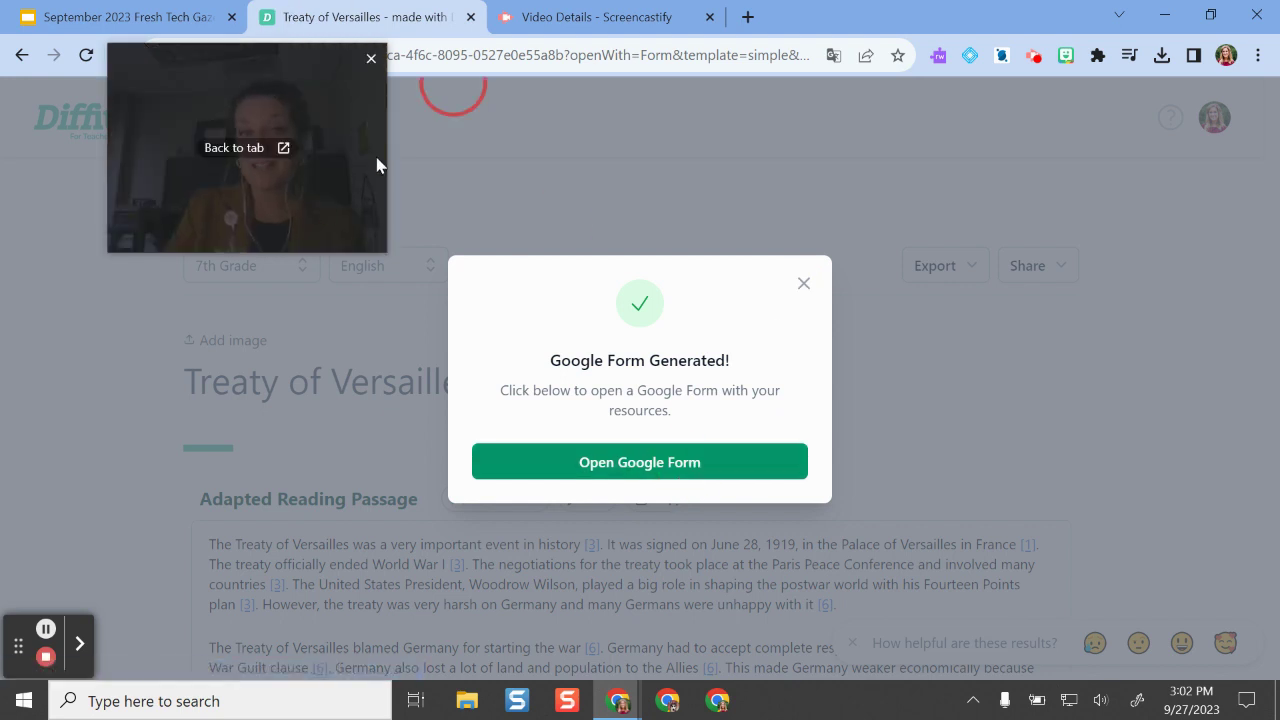
left_click_drag(274, 172, 1085, 411)
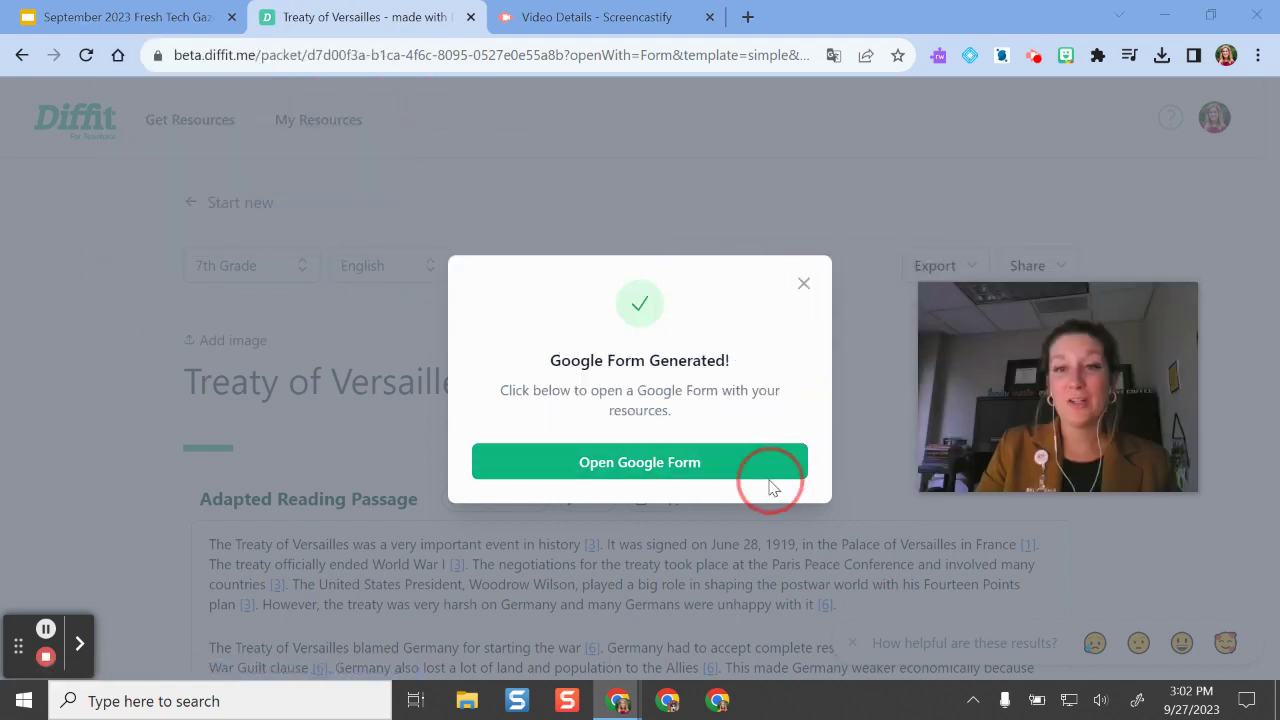
left_click(725, 464)
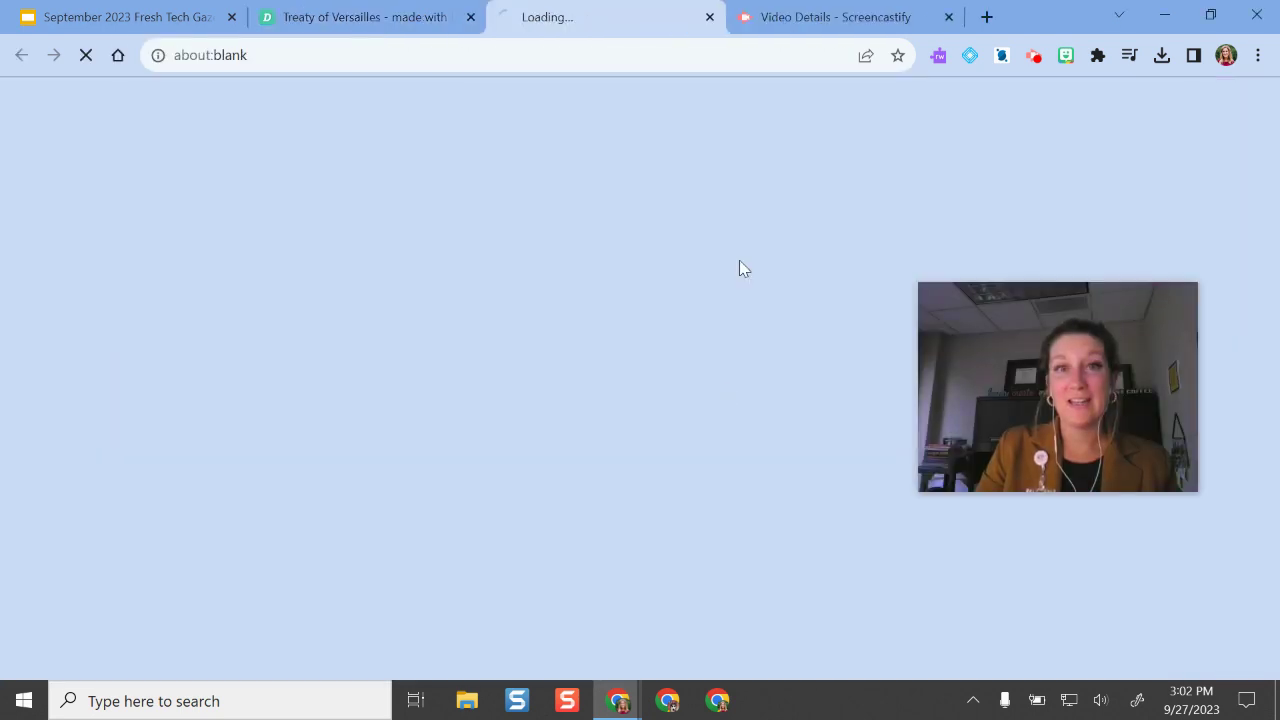
left_click(398, 22)
Step: Export the packet to Google Docs as a Simple Export without Multiple Choice, Open-ended or Short Answer sections
left_click(803, 283)
left_click_drag(1076, 290, 1080, 349)
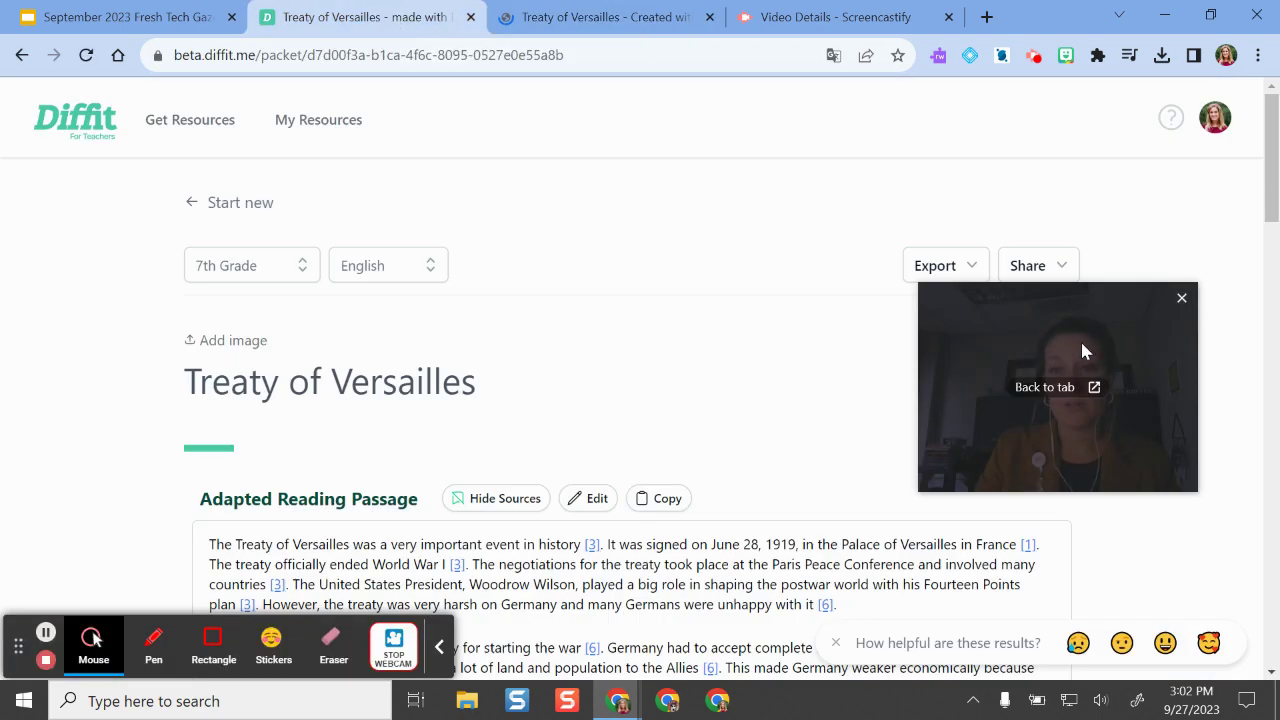
left_click(1045, 270)
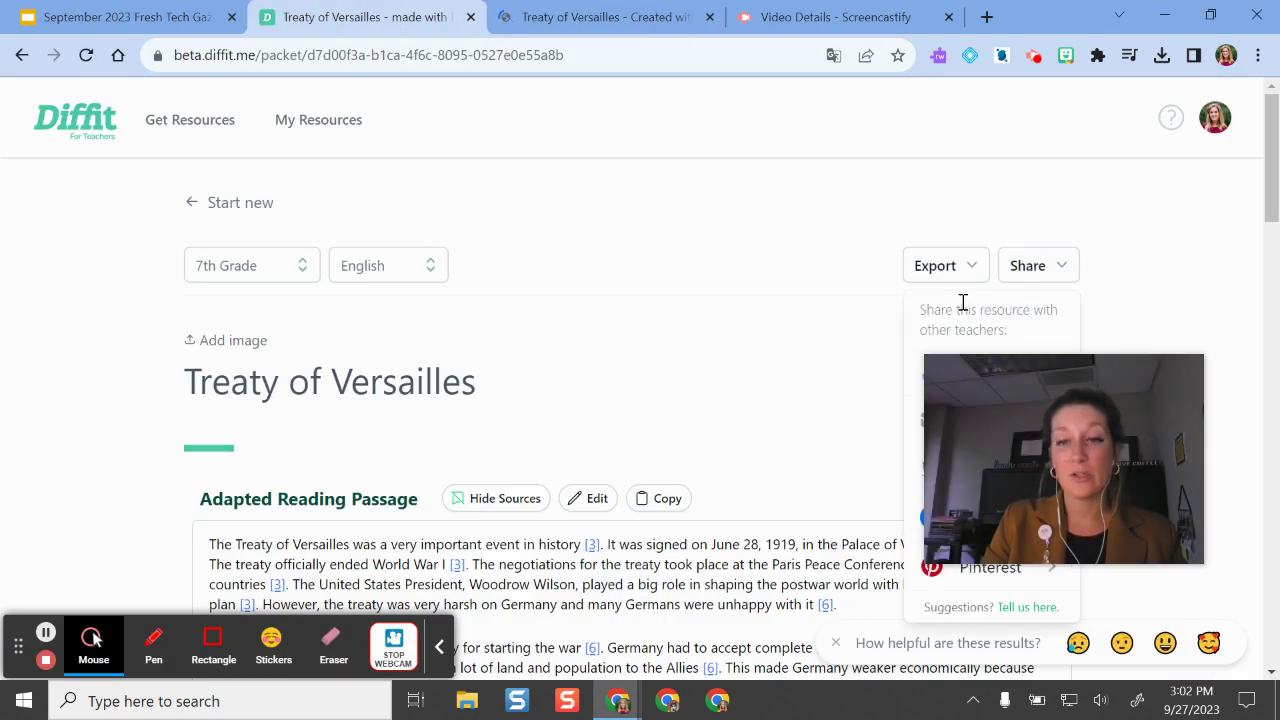
left_click(940, 276)
left_click(918, 360)
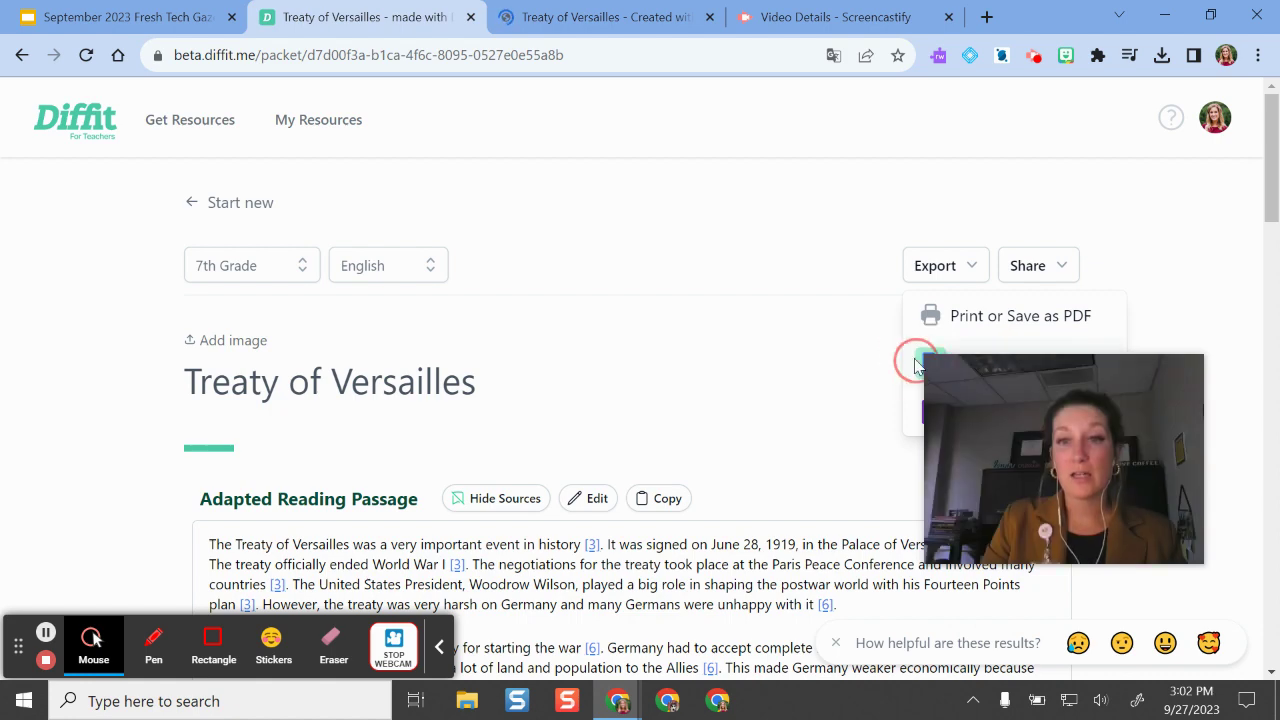
left_click_drag(980, 510, 1012, 250)
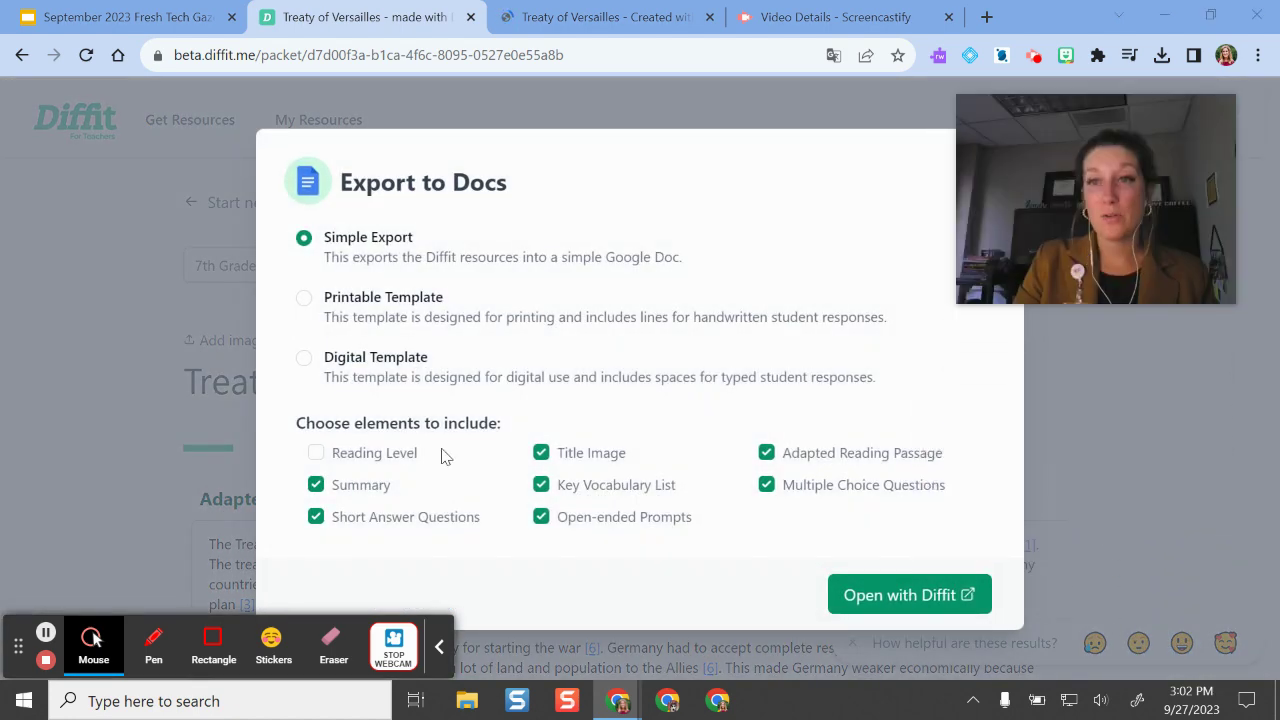
left_click(766, 485)
left_click(541, 517)
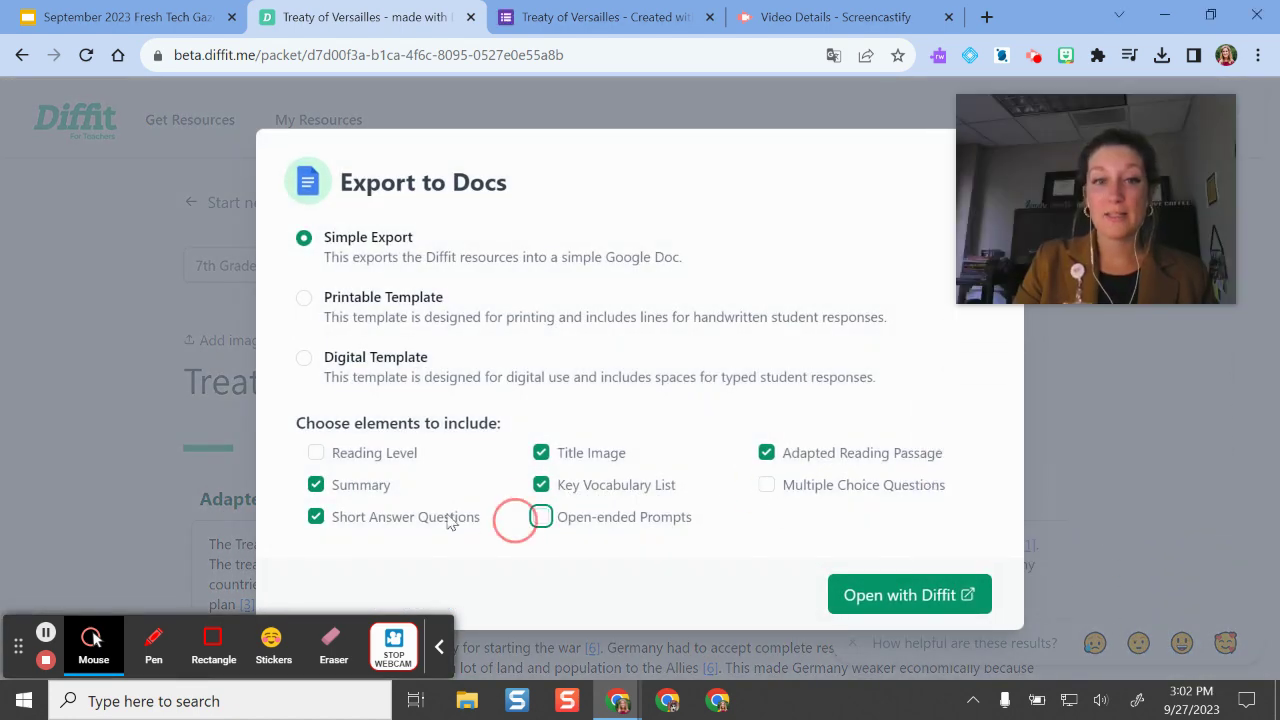
left_click(316, 517)
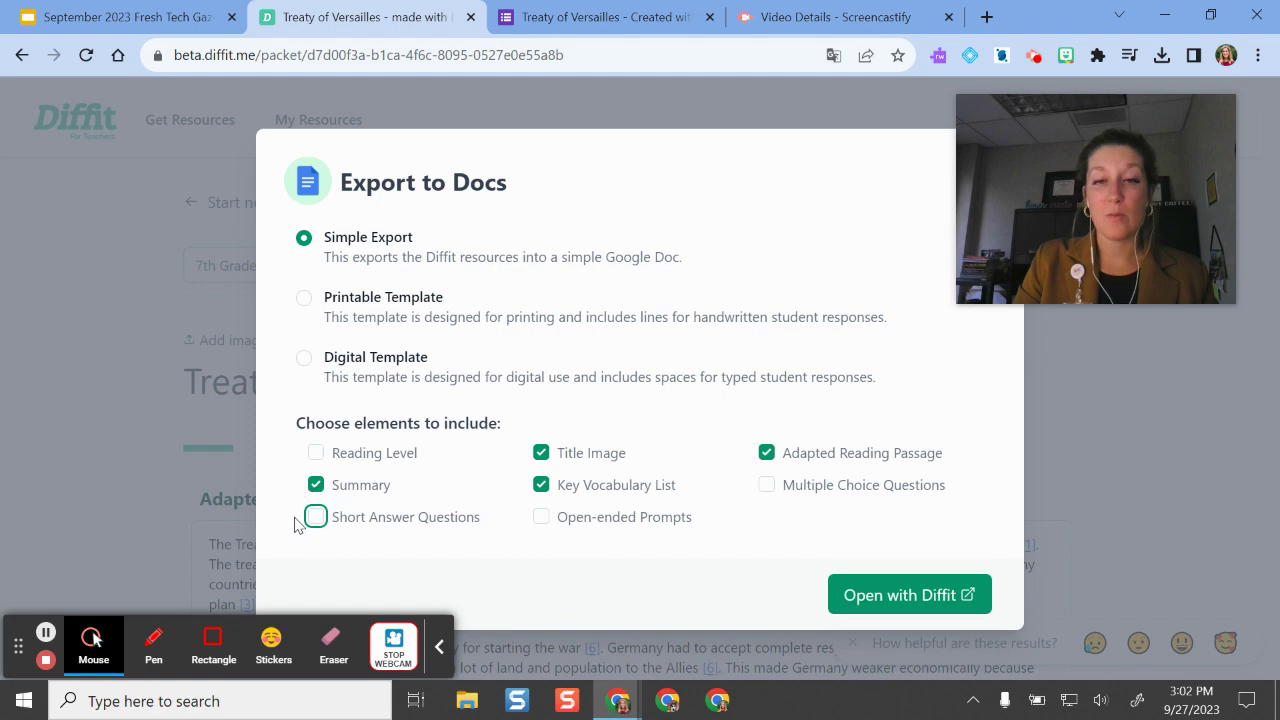
left_click(903, 594)
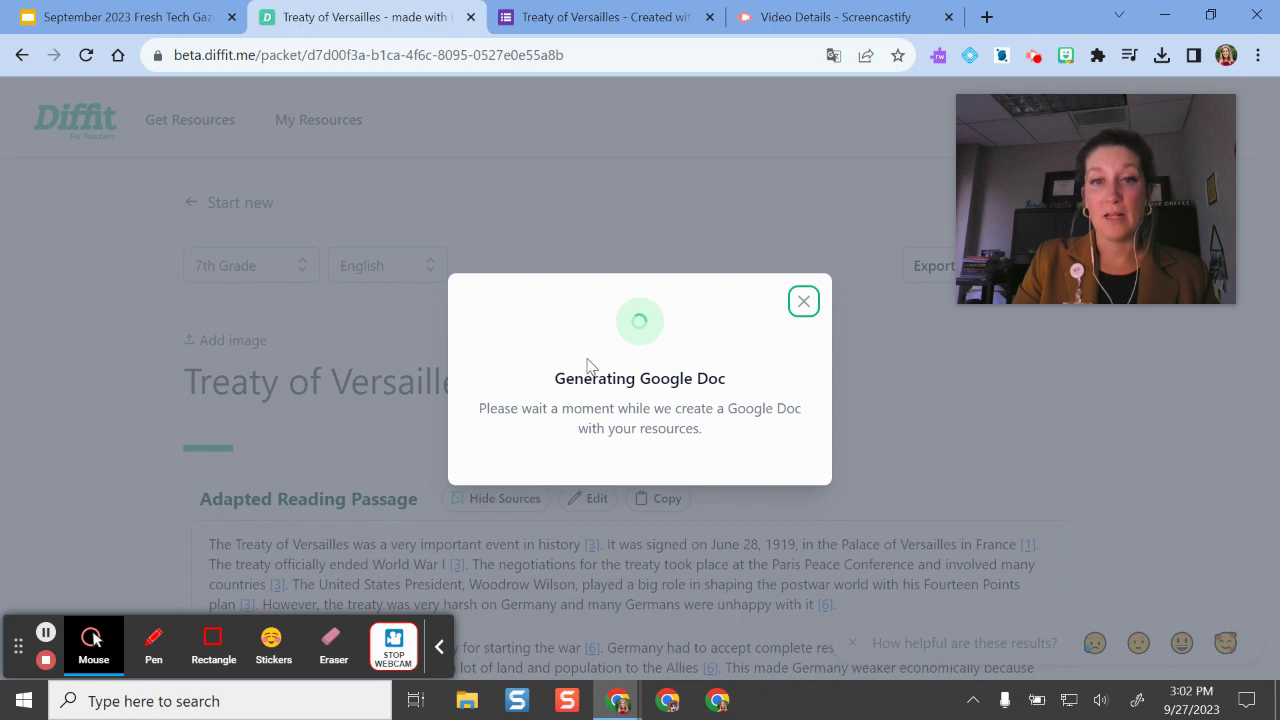
Step: In the Google Form, scroll to the War Guilt clause question and select it
left_click(640, 17)
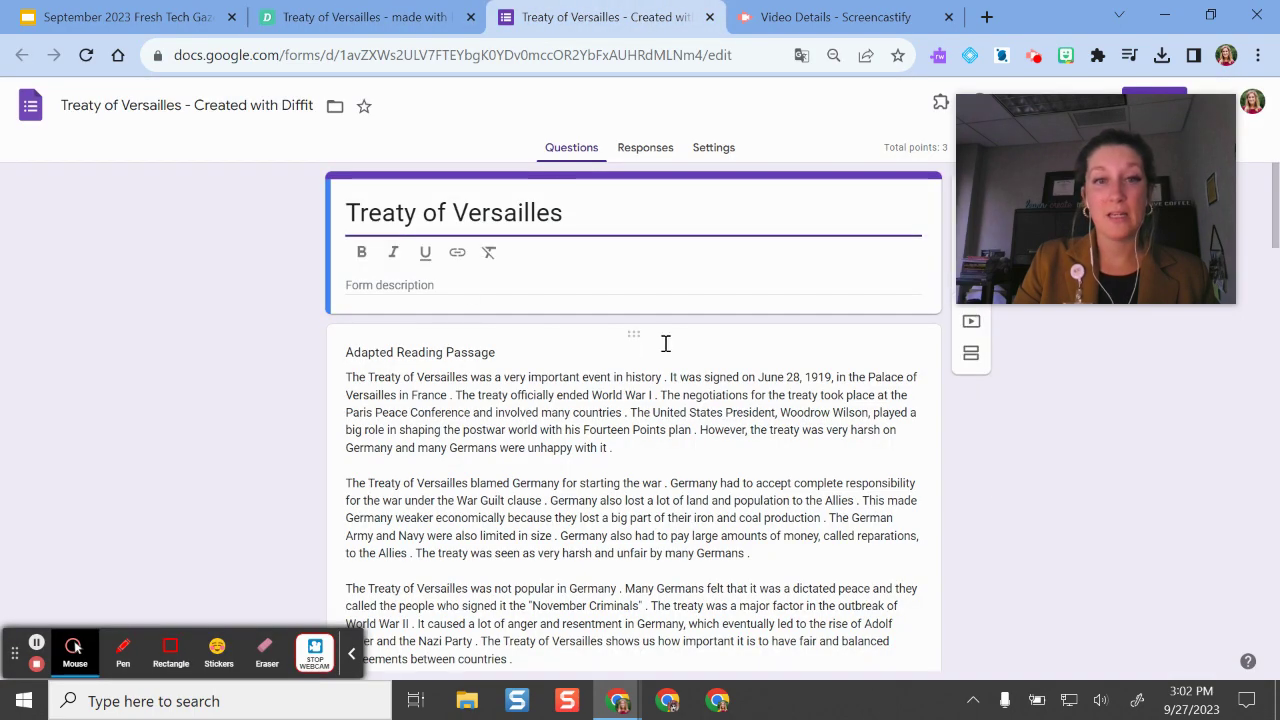
scroll(663, 323, "down", 1)
scroll(640, 323, "up", 1)
scroll(580, 240, "down", 5)
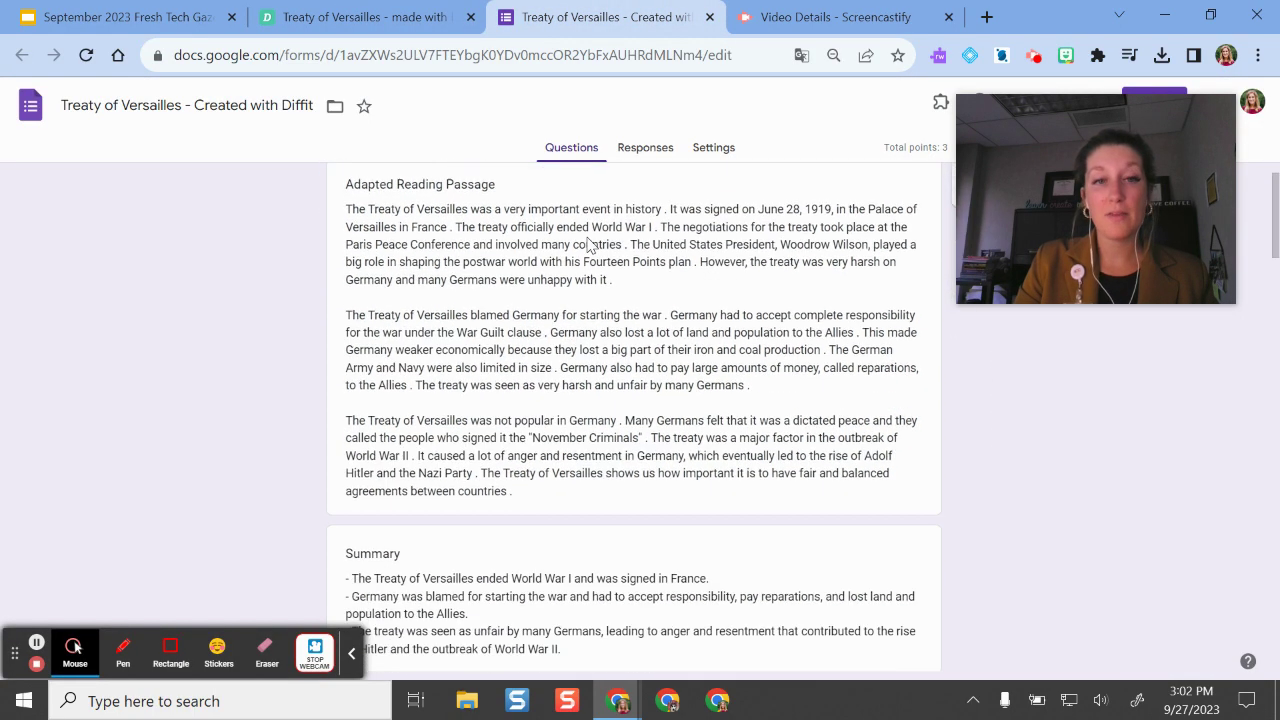
scroll(485, 330, "down", 9)
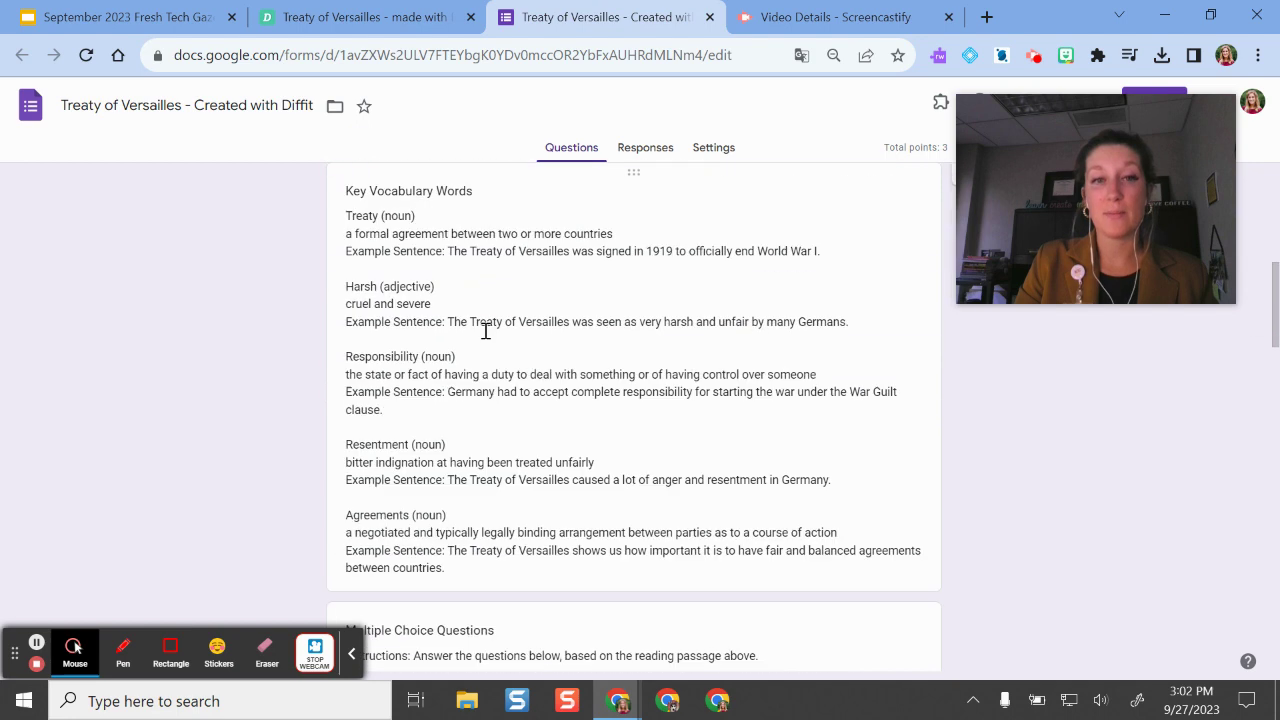
left_click(719, 257)
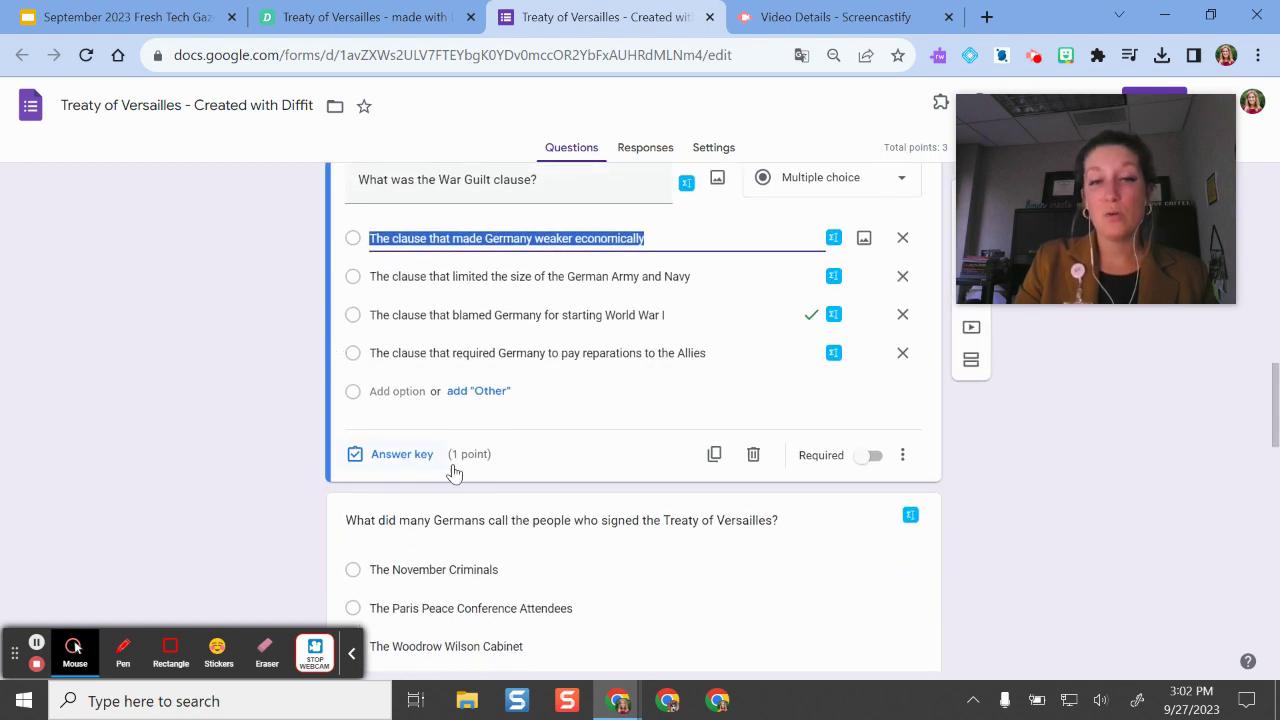
scroll(449, 471, "up", 2)
scroll(485, 404, "down", 1)
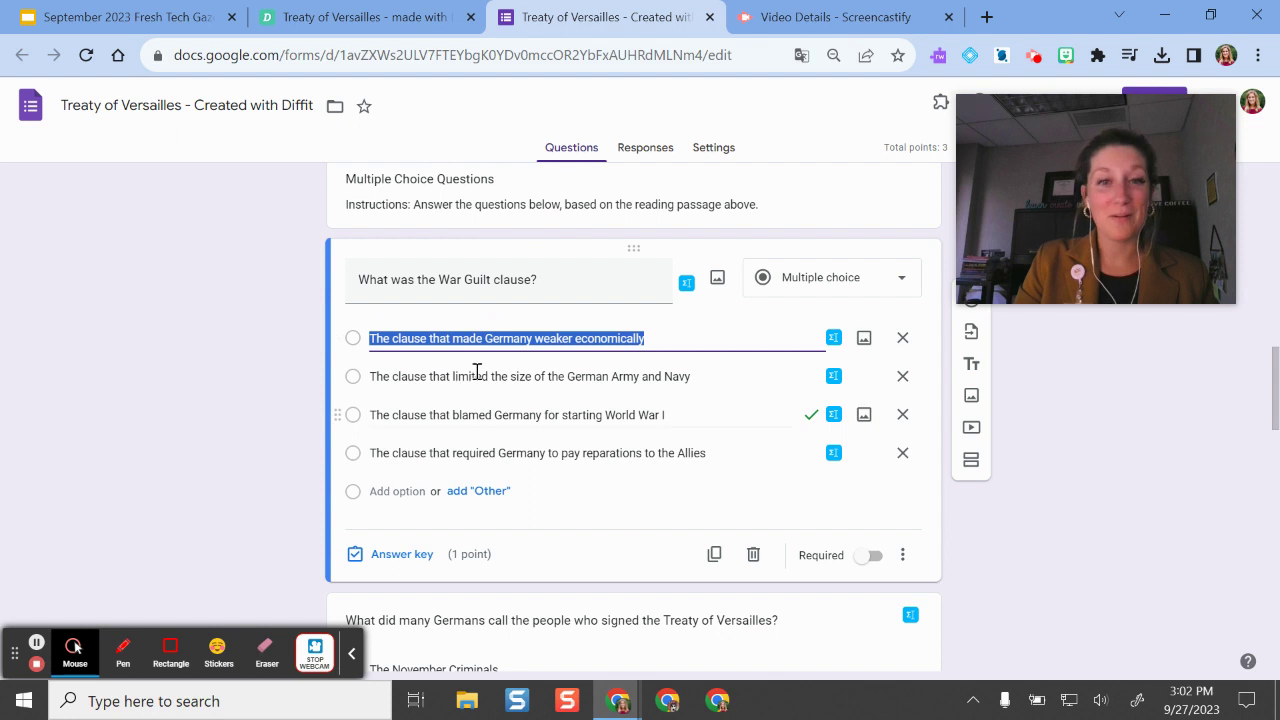
Step: Show its answer key: 'blamed Germany for starting World War I' correct, worth 1 point
left_click(419, 556)
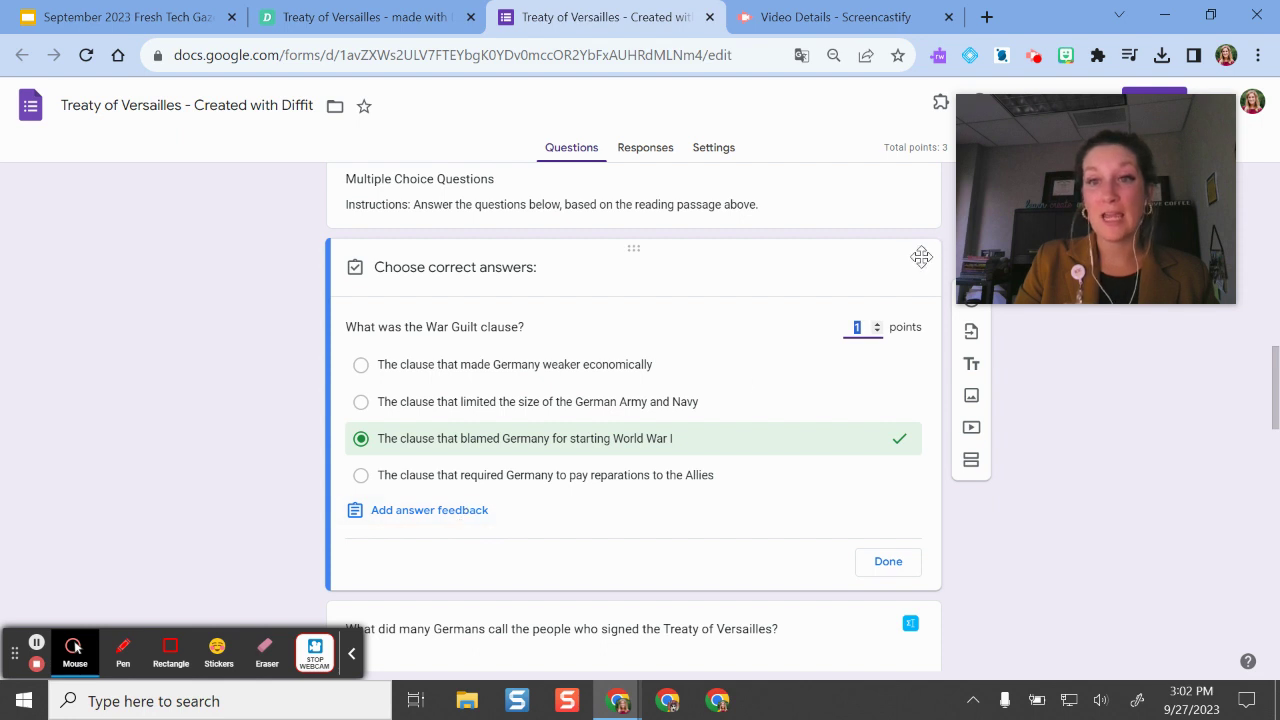
left_click(1148, 455)
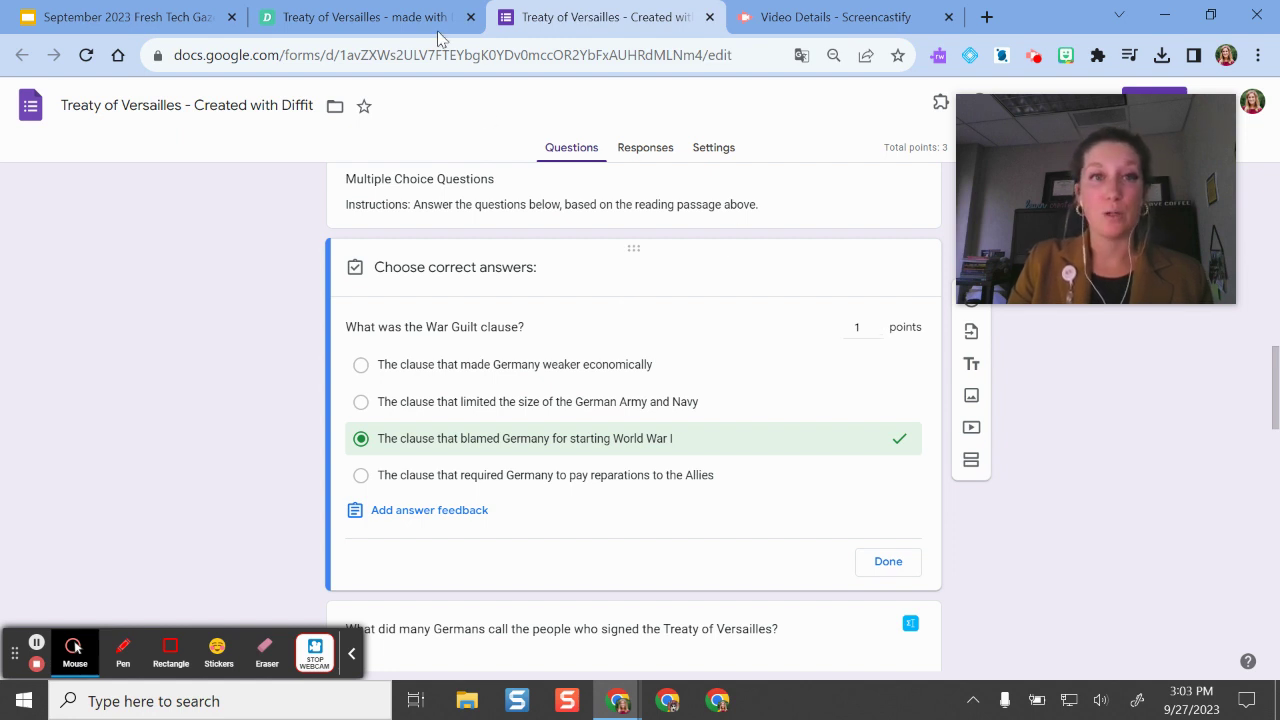
left_click(400, 17)
Step: Open 'Treaty of Versailles- by Diffit (simple)' and scroll through the passage to its six numbered sources
left_click(624, 462)
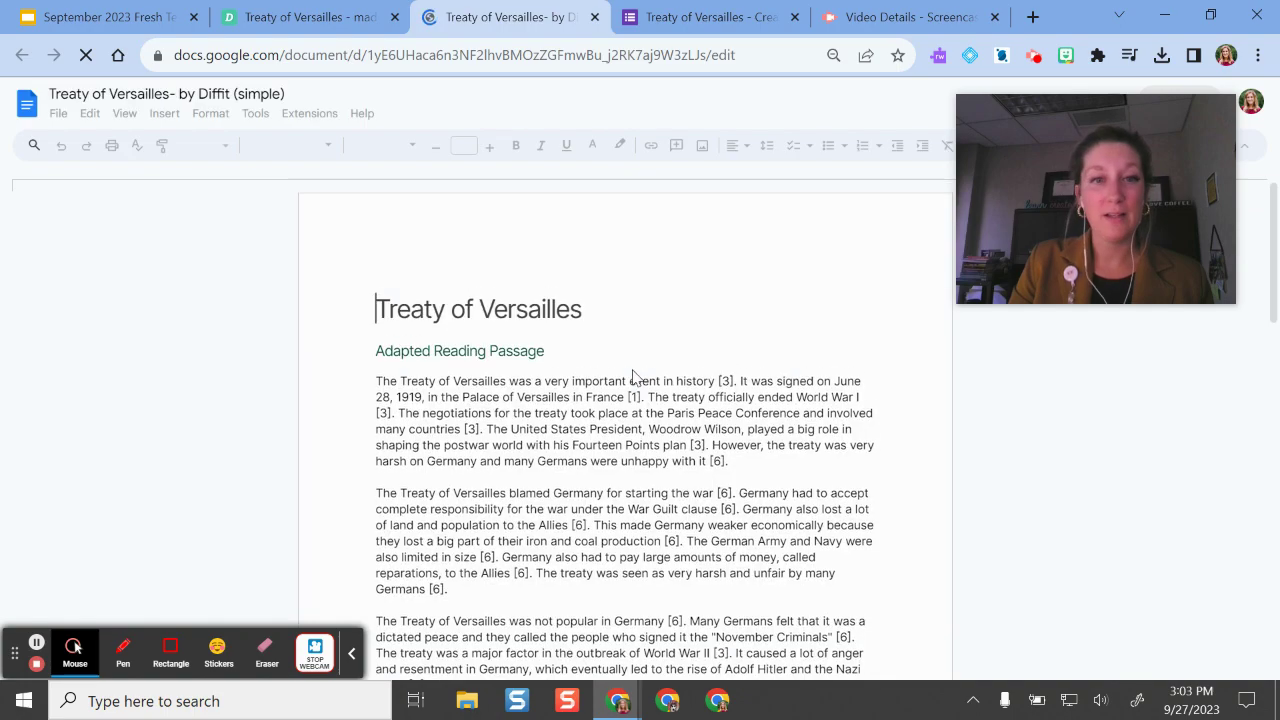
scroll(523, 389, "down", 4)
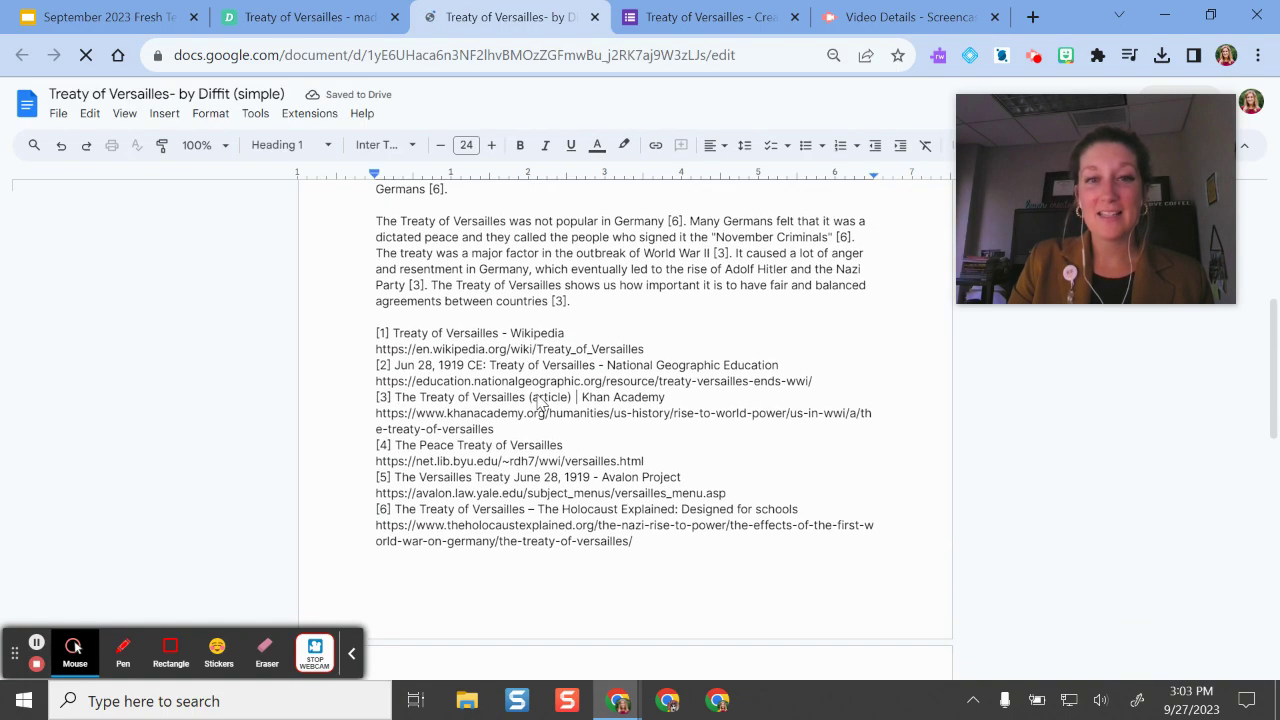
scroll(524, 408, "up", 4)
scroll(526, 340, "down", 4)
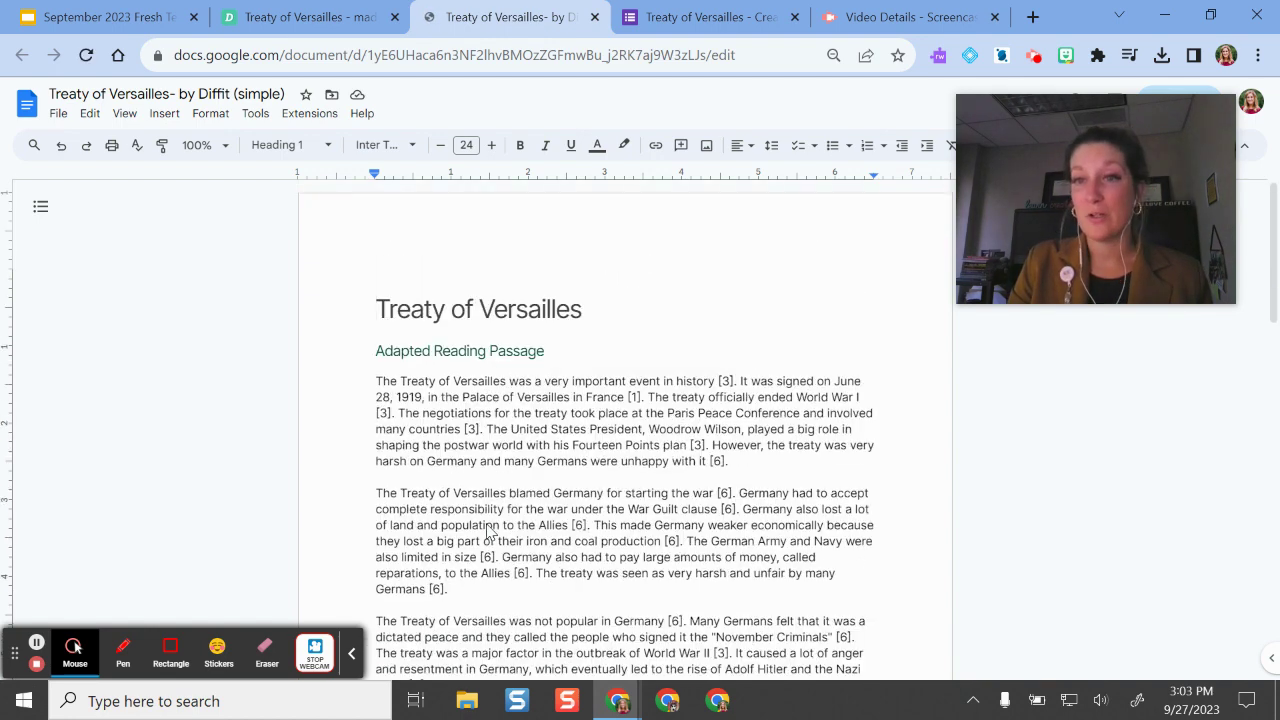
Step: Close the Diffit and Google Docs tabs, leaving the Treaty of Versailles form open
left_click(394, 18)
left_click(395, 18)
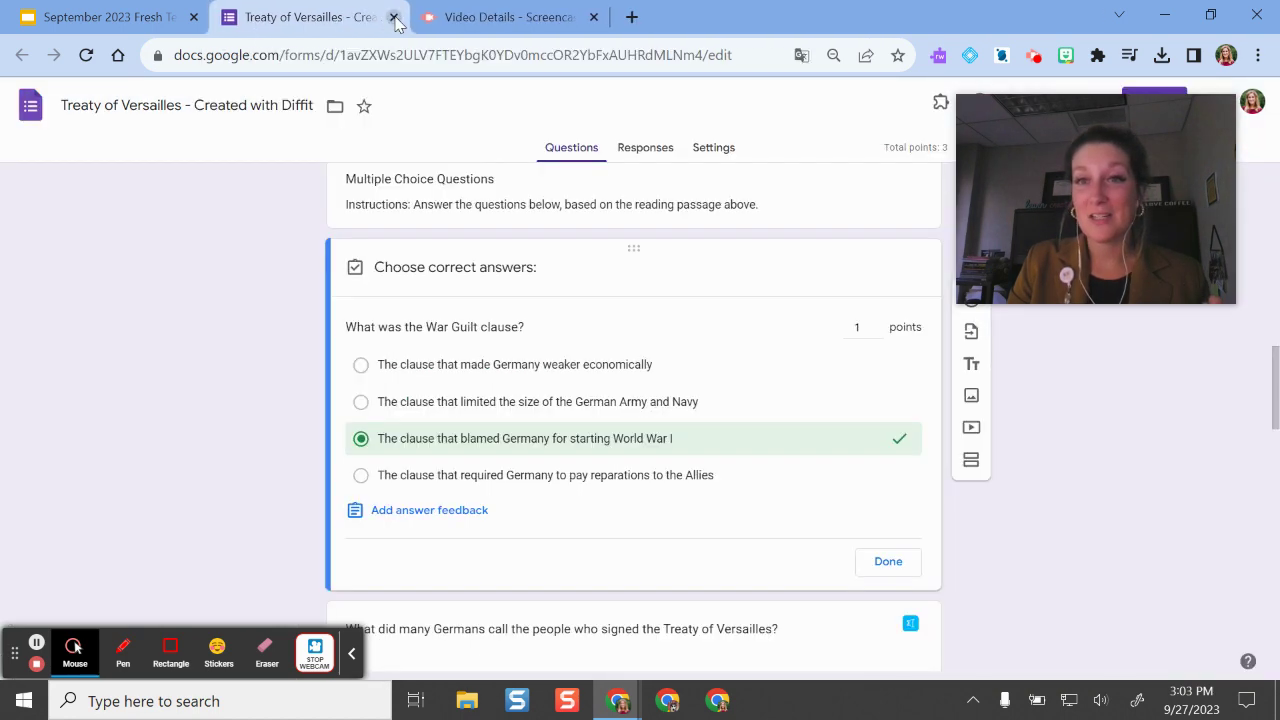